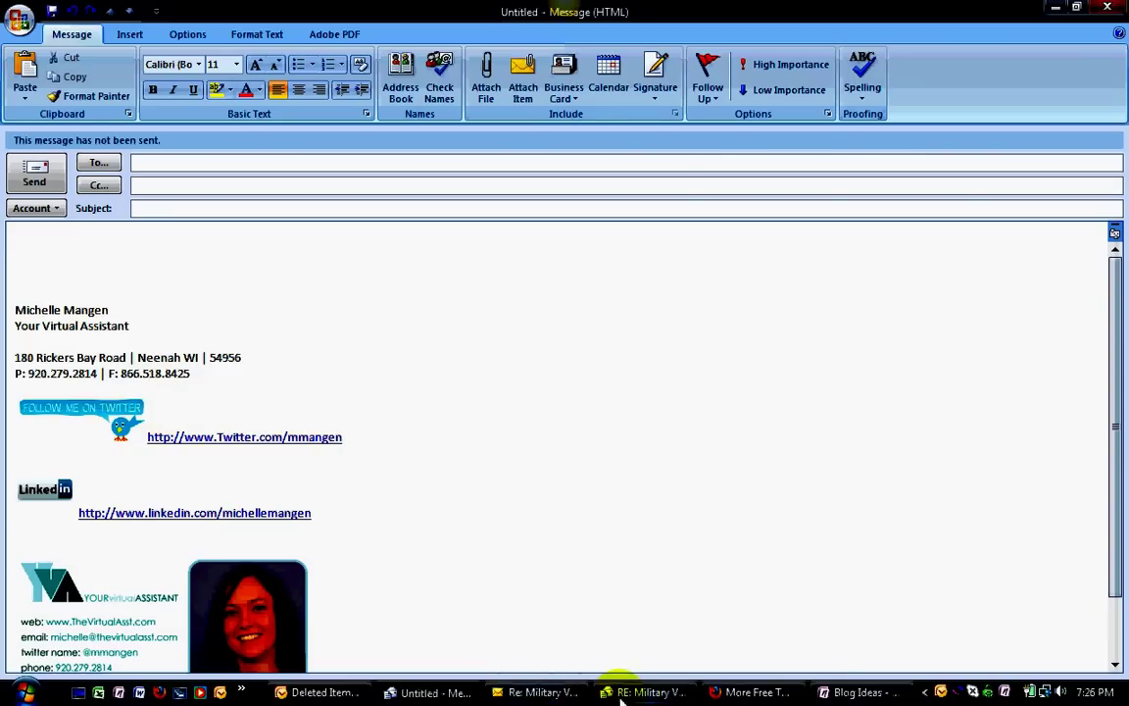
# - Switch to Firefox and open the Picnik photo editing site at picnik.com in the current tab
pyautogui.moveTo(633, 692)
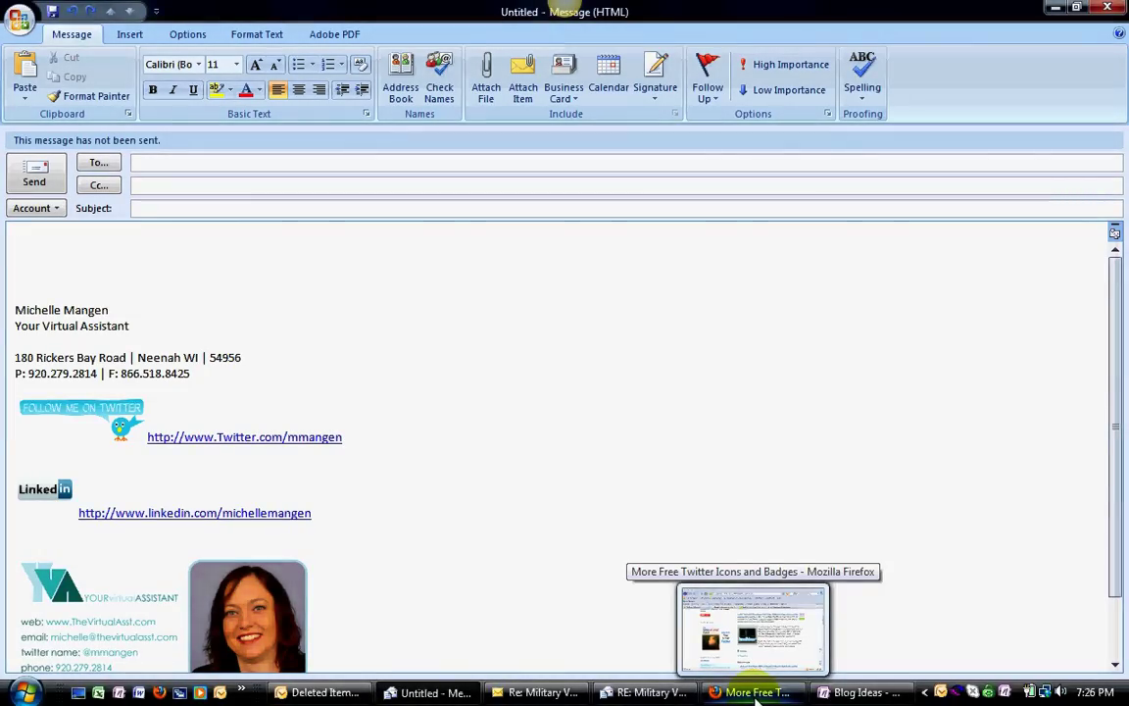
pyautogui.click(756, 693)
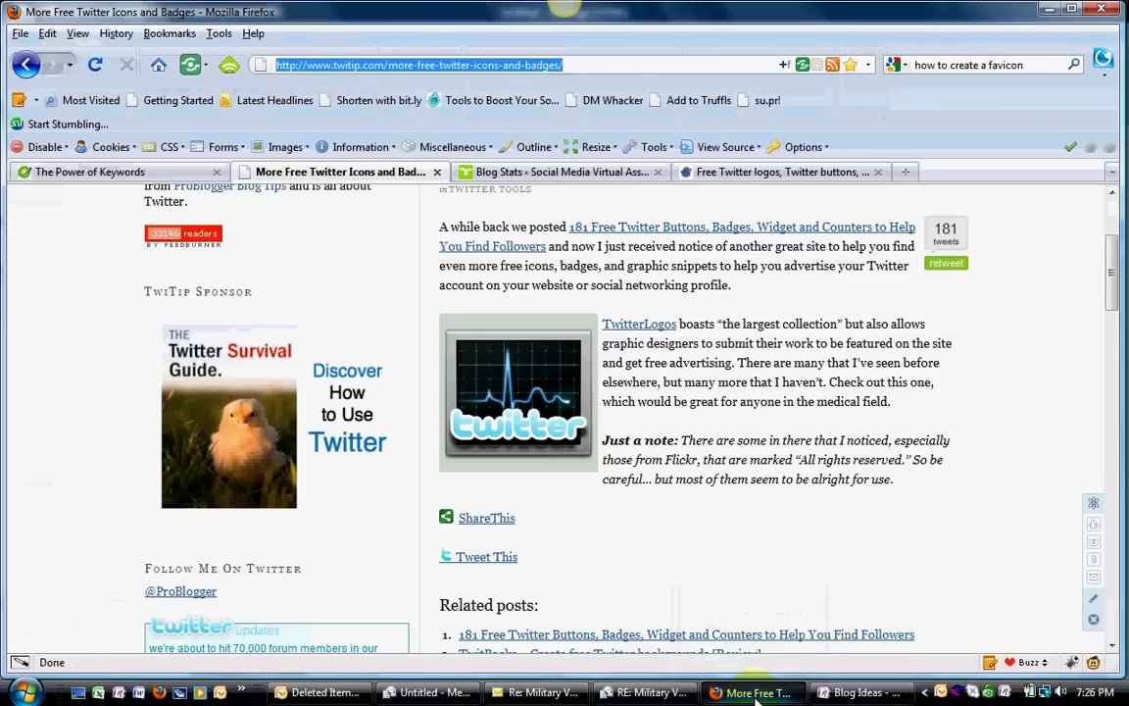
pyautogui.click(602, 67)
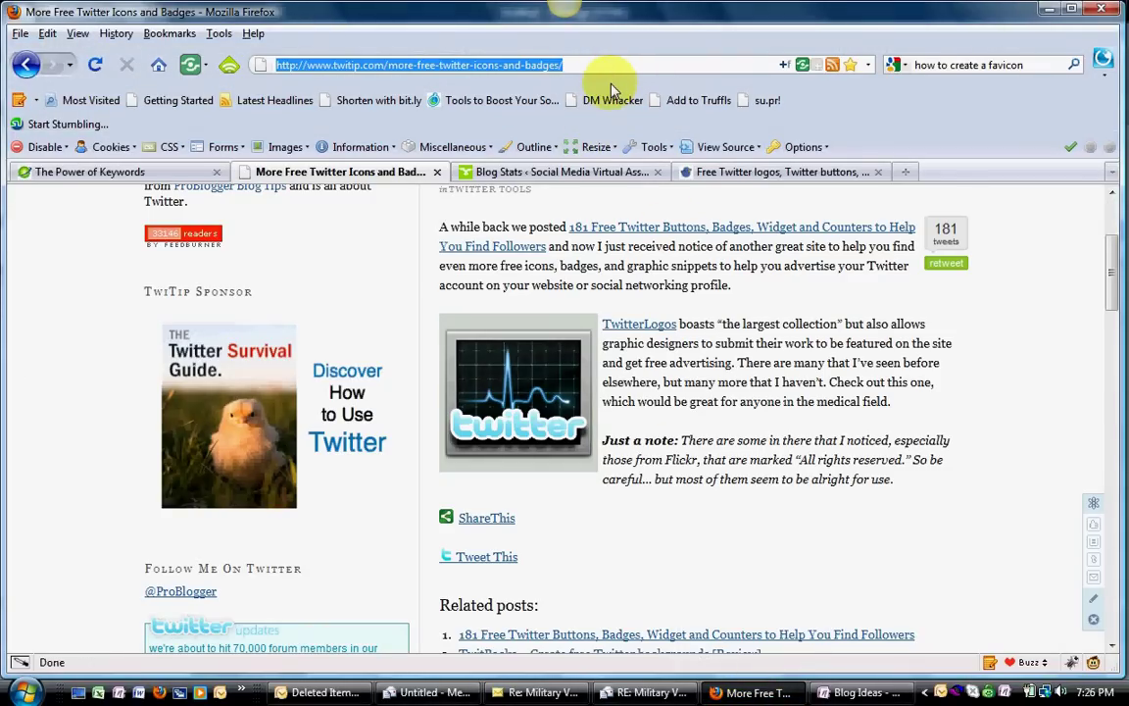
pyautogui.write('pic')
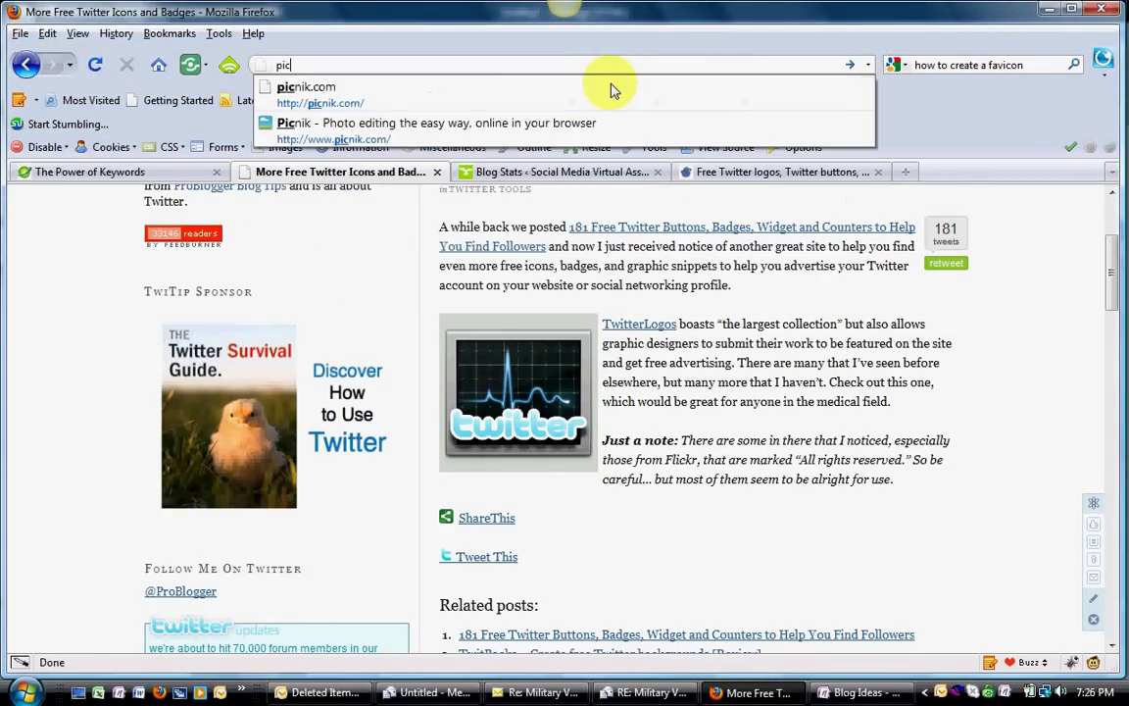
pyautogui.write('nik.copm')
pyautogui.press('Return')
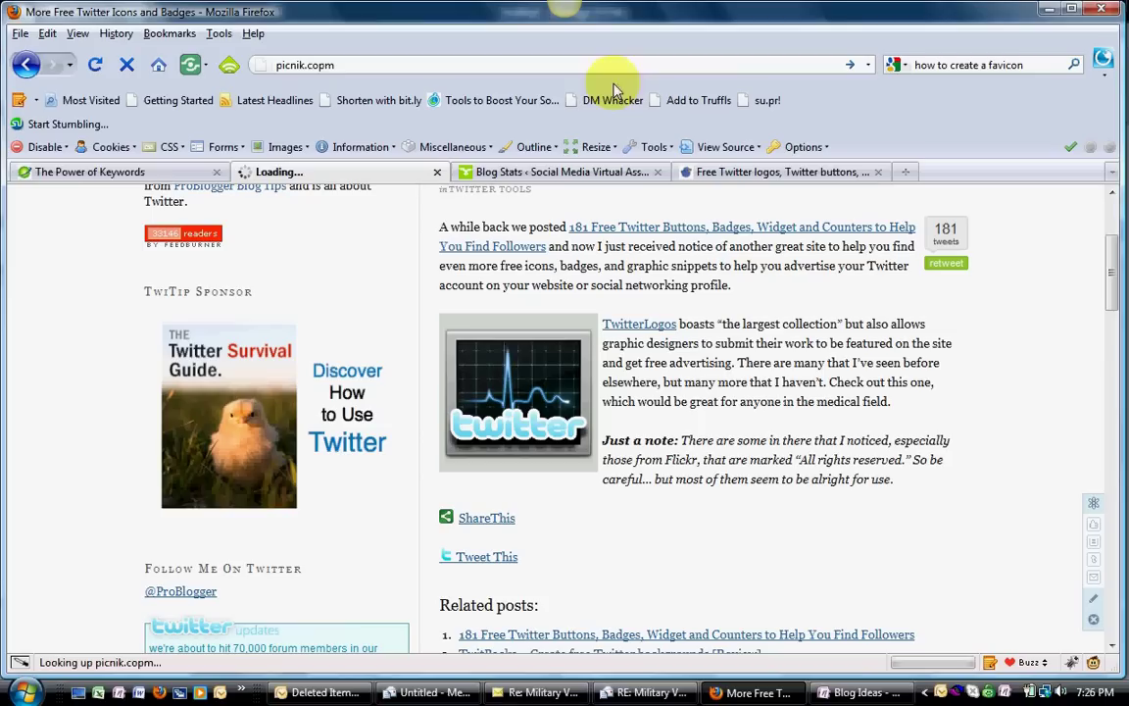
pyautogui.click(368, 65)
pyautogui.write('pic')
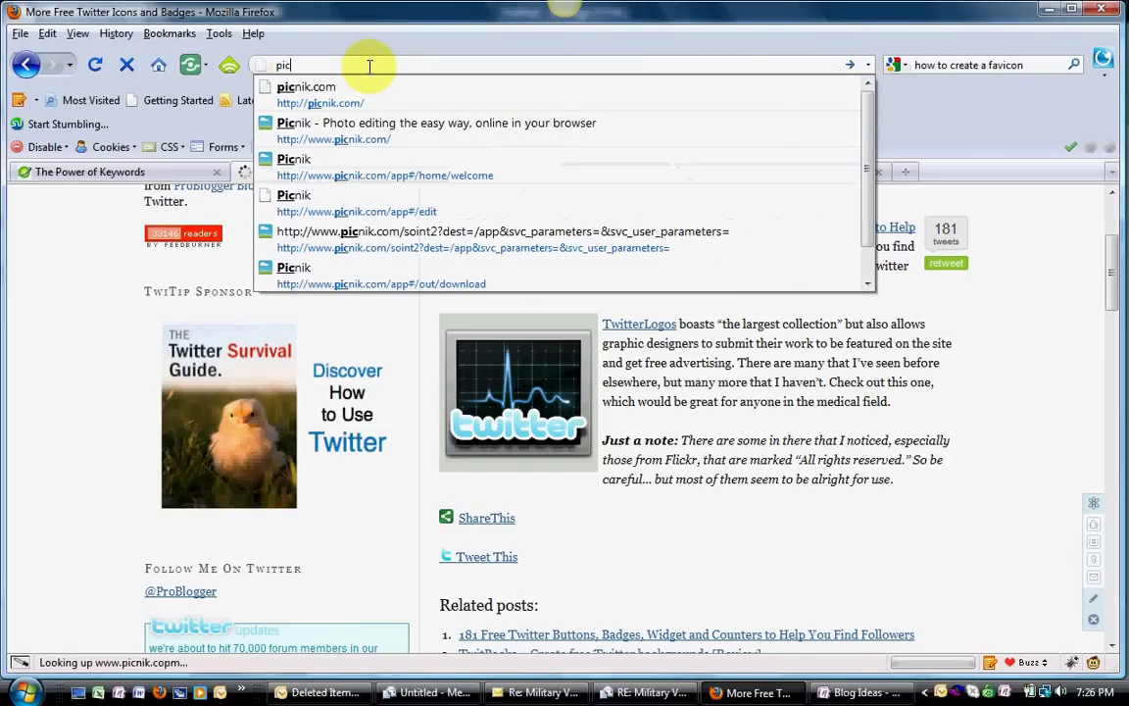
pyautogui.press('Down')
pyautogui.press('Return')
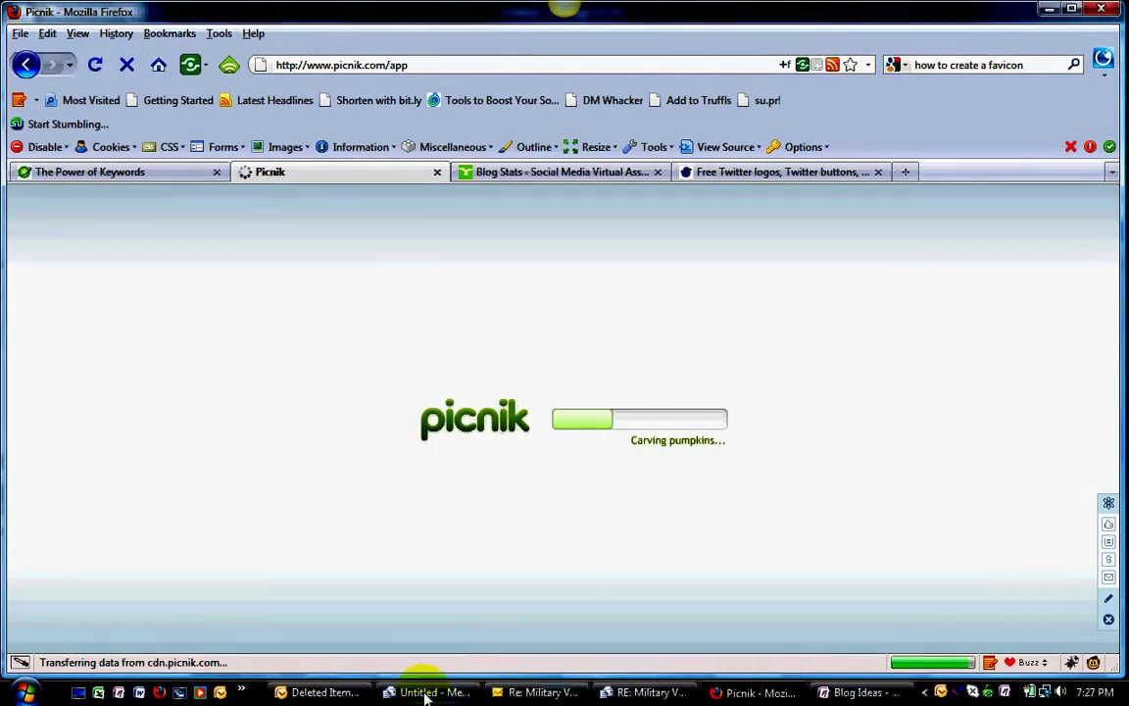
# - Switch to the main Outlook window and open the e-mail signature editor from the Mail Format options
pyautogui.click(500, 695)
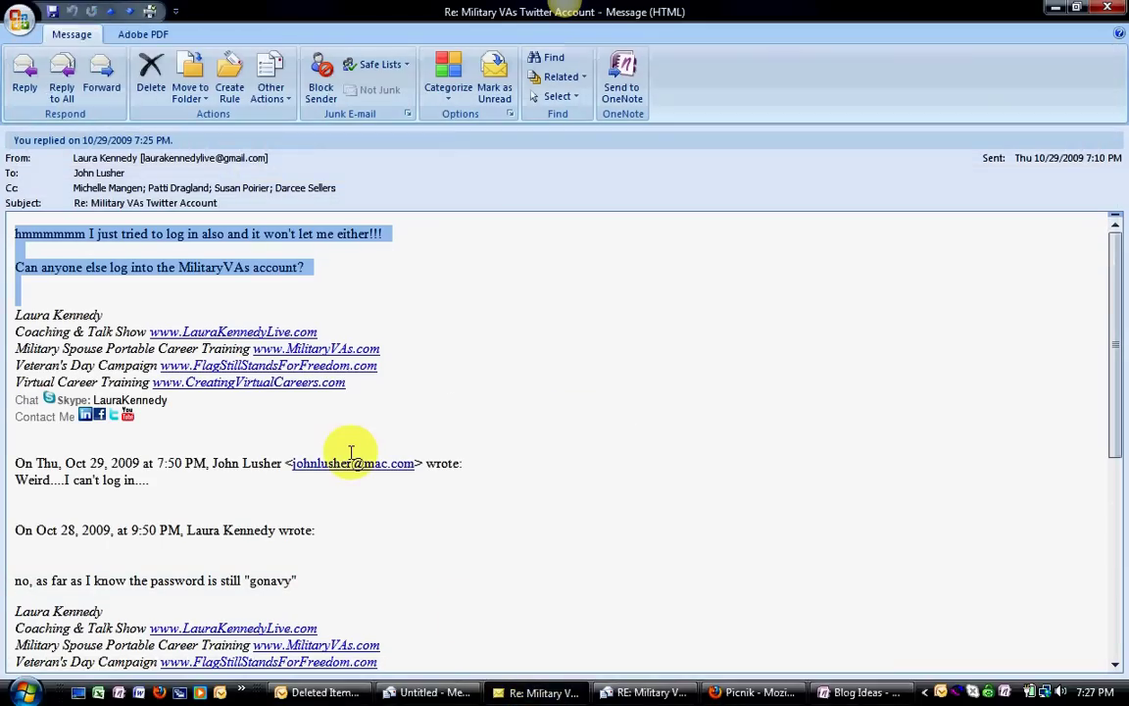
pyautogui.click(316, 693)
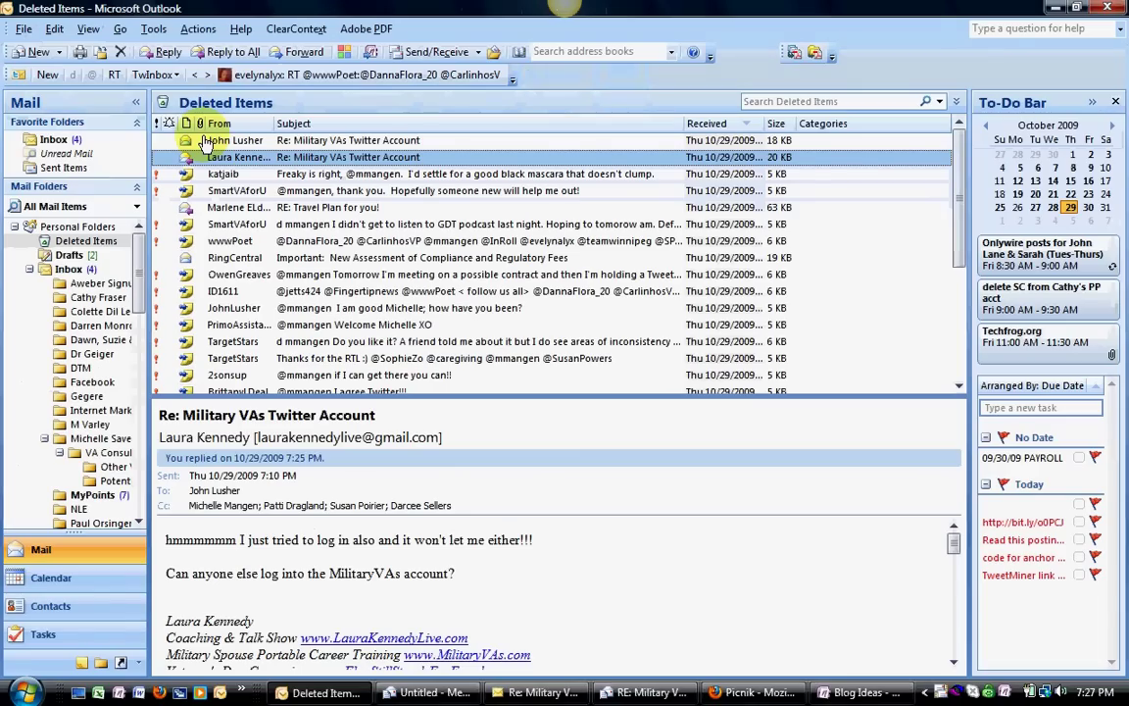
pyautogui.click(154, 29)
pyautogui.click(209, 308)
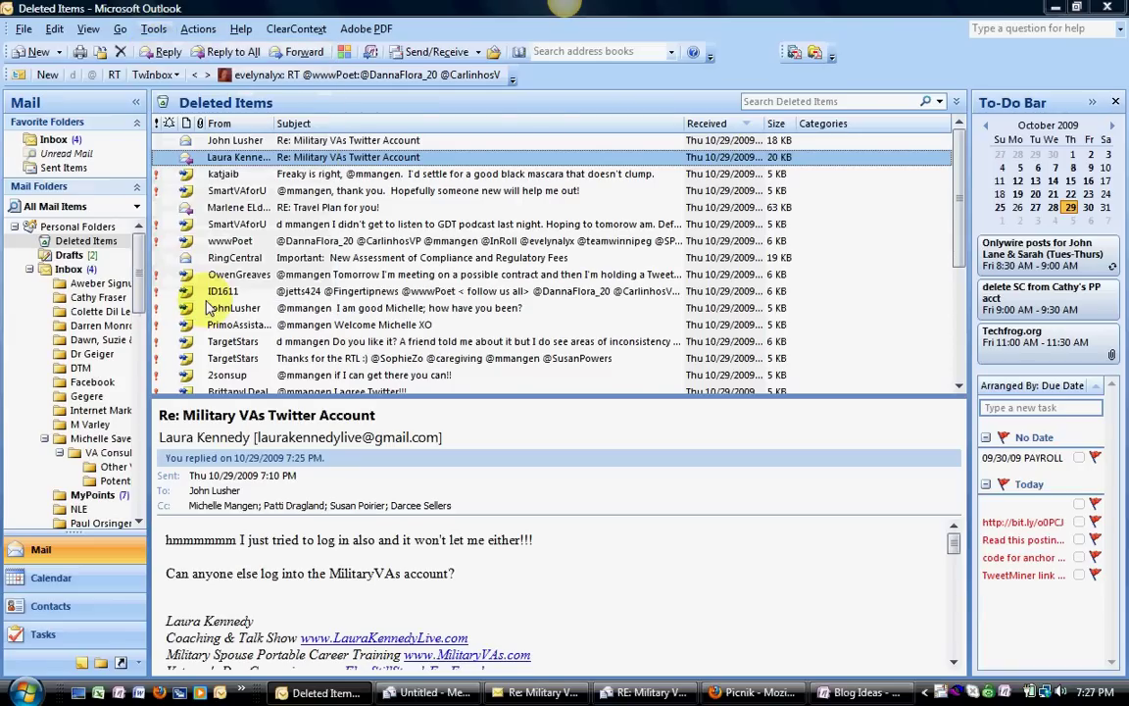
pyautogui.click(513, 144)
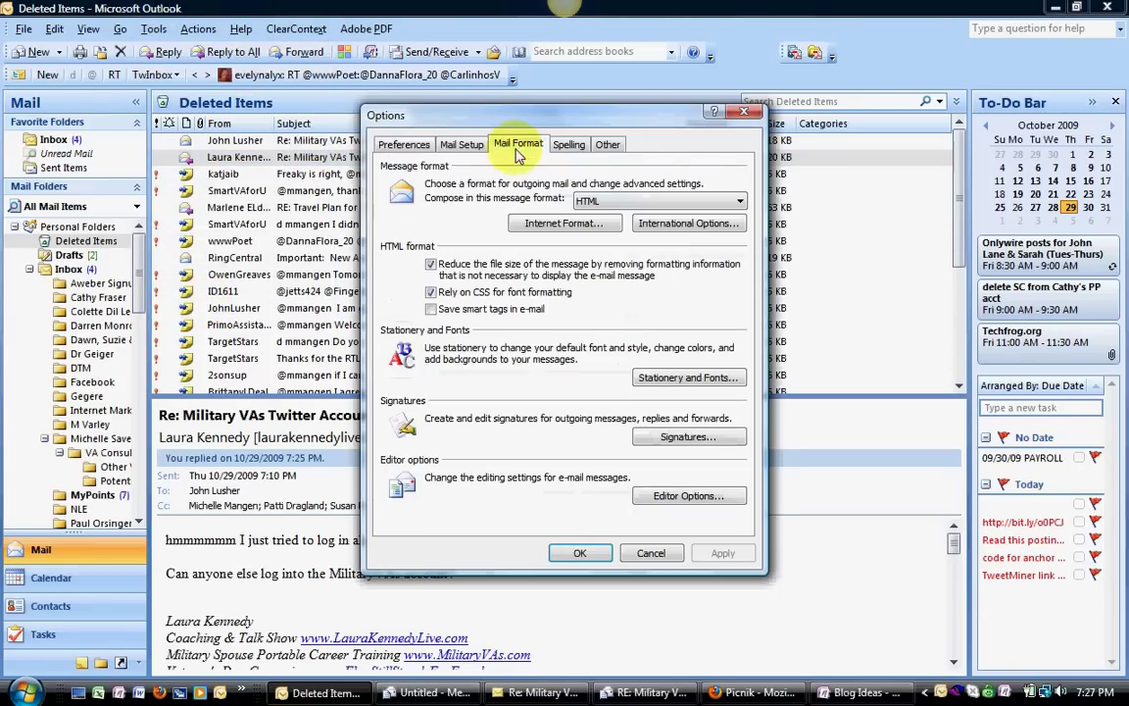
pyautogui.click(657, 440)
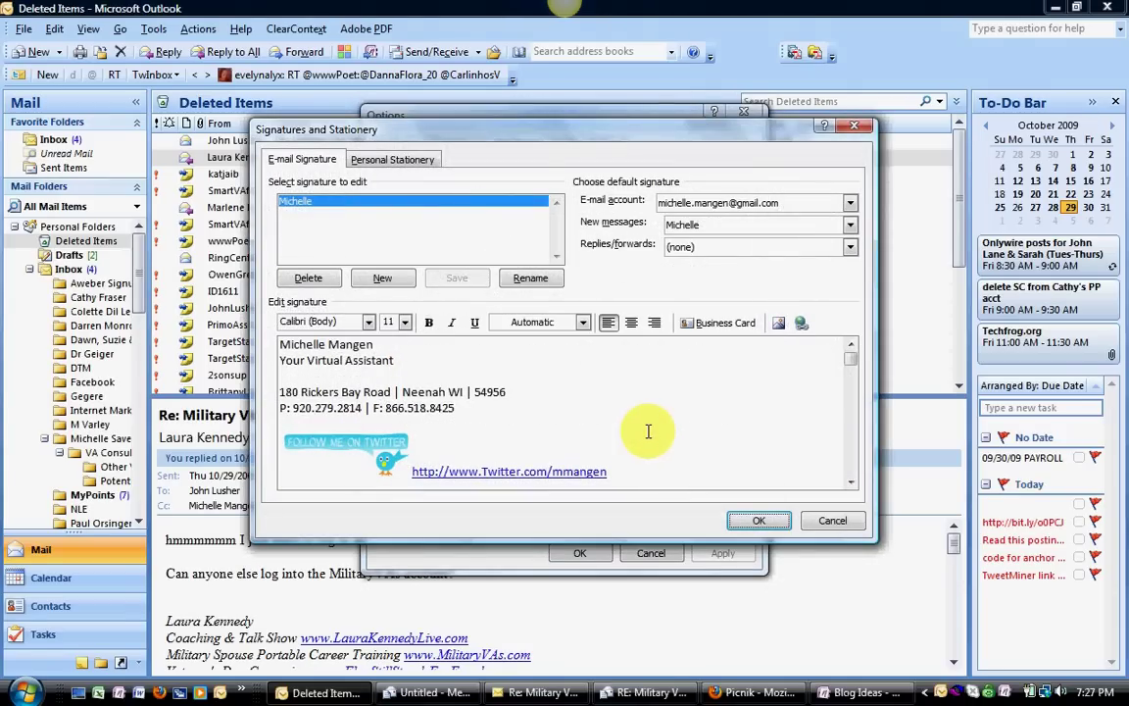
# - Create a new e-mail signature named Test and place the cursor in its empty body
pyautogui.click(381, 278)
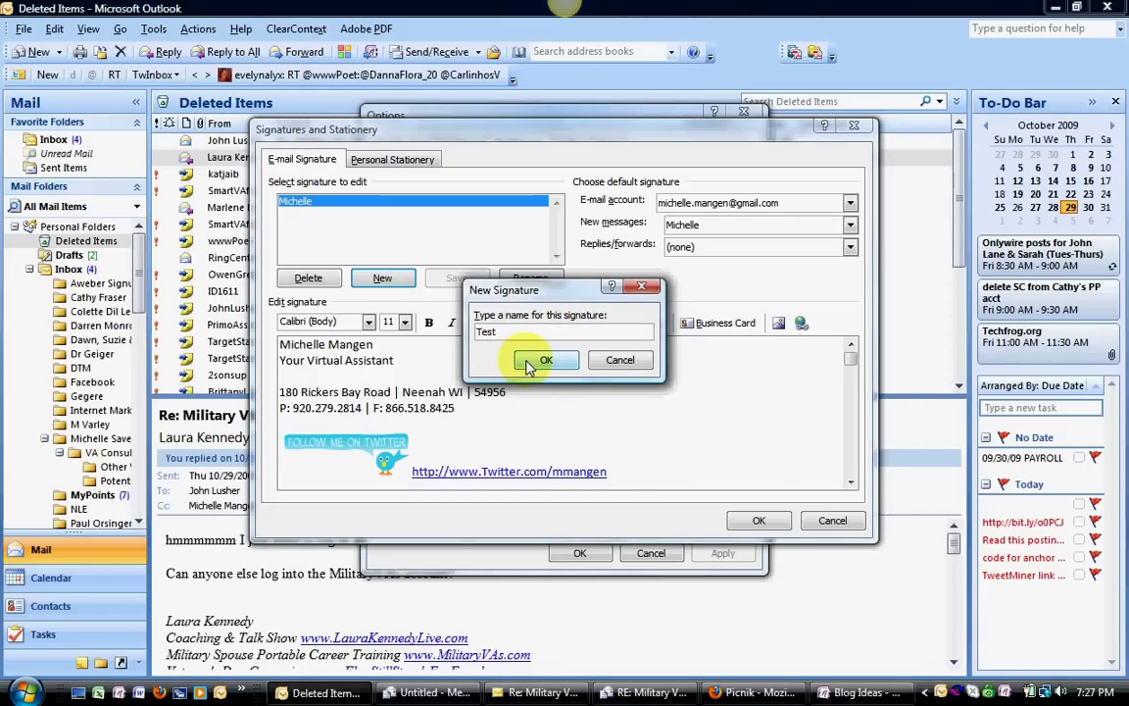
pyautogui.click(545, 361)
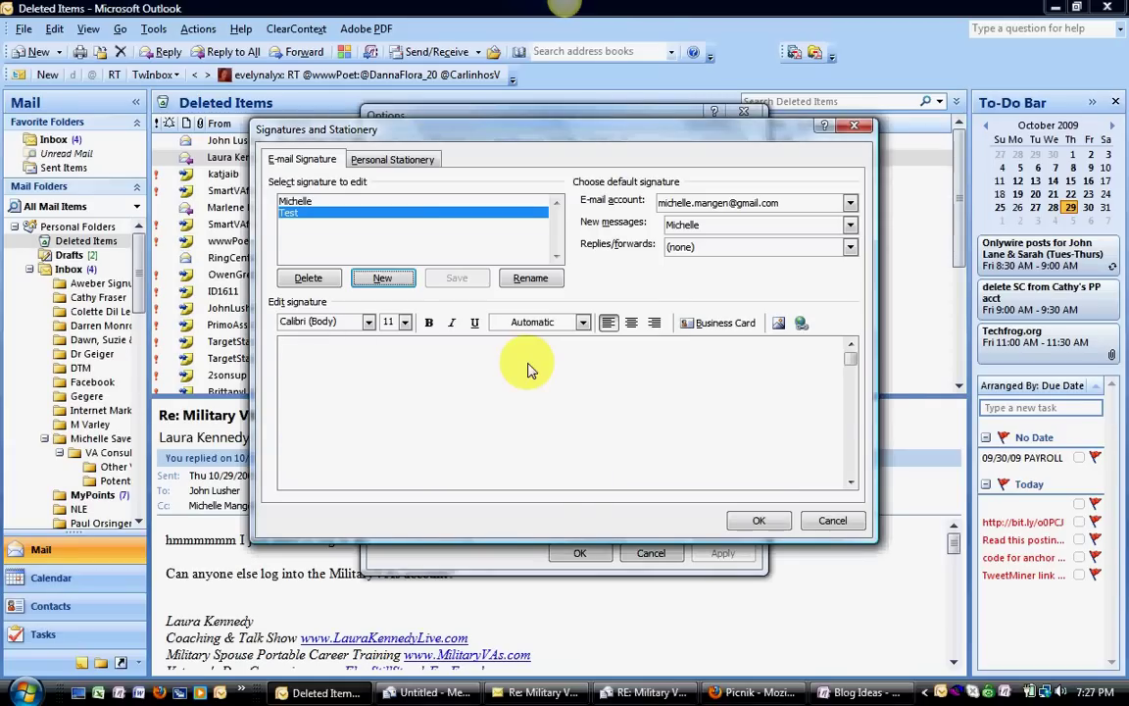
pyautogui.click(373, 357)
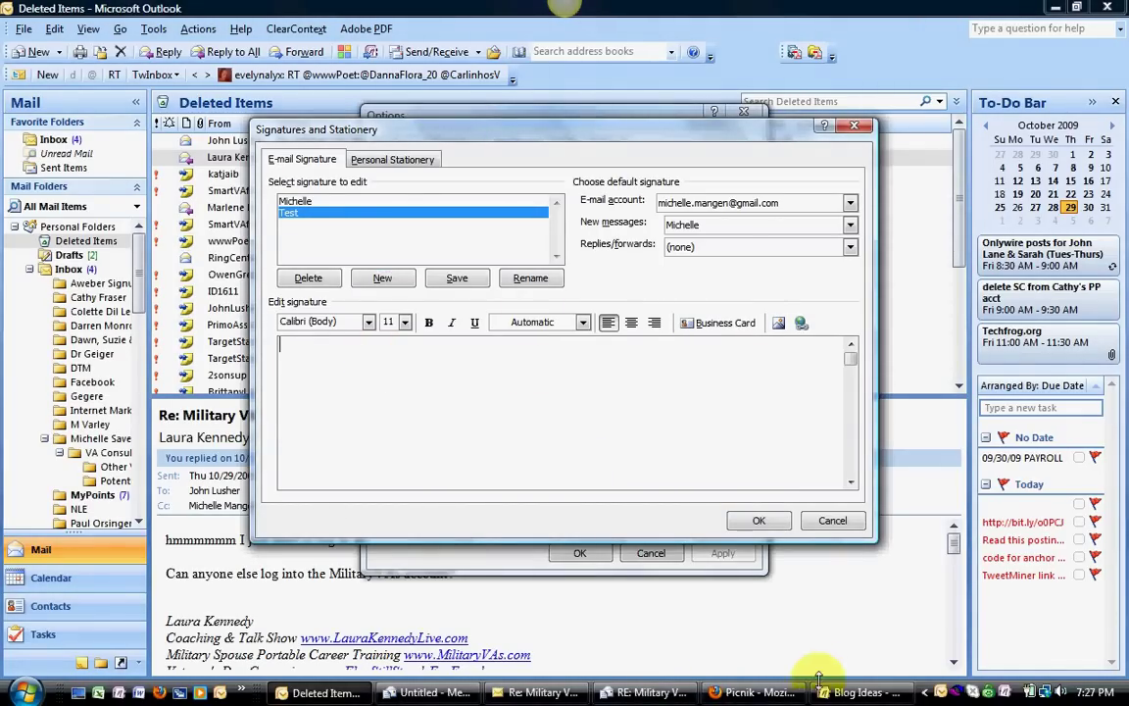
# - Switch to Picnik in Firefox and upload the twitter-48 icon from the 48 folder inside the nested Kadom-SocialMedia-Icons folders under Documents
pyautogui.click(745, 692)
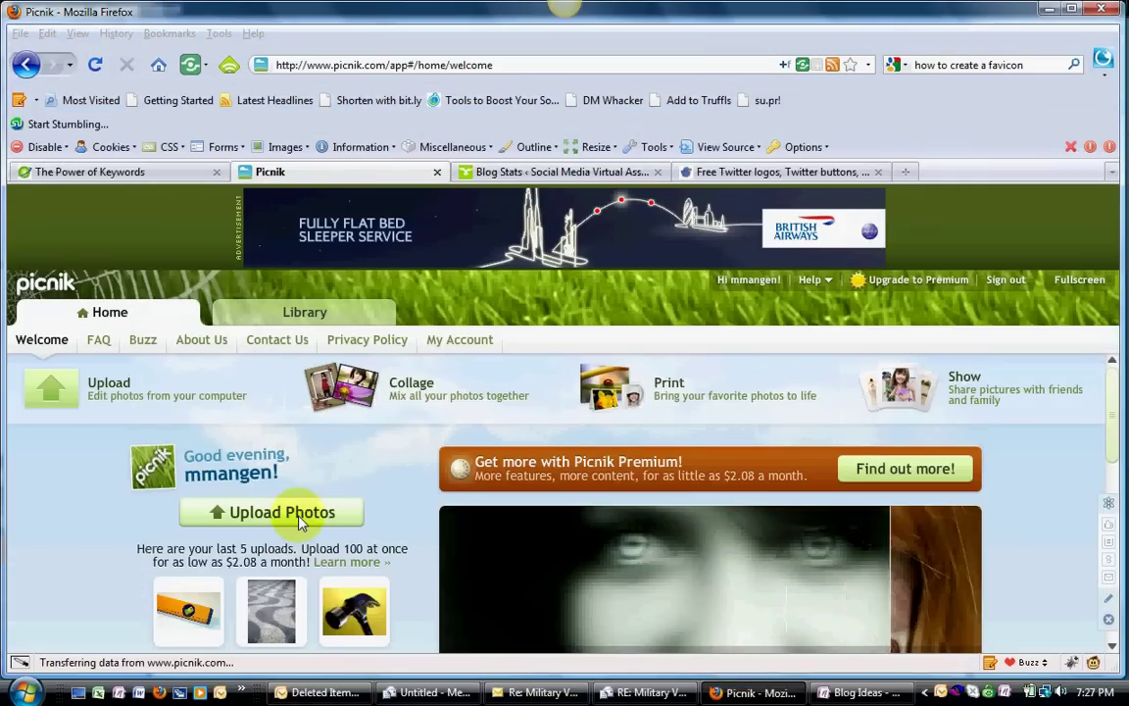
pyautogui.click(301, 520)
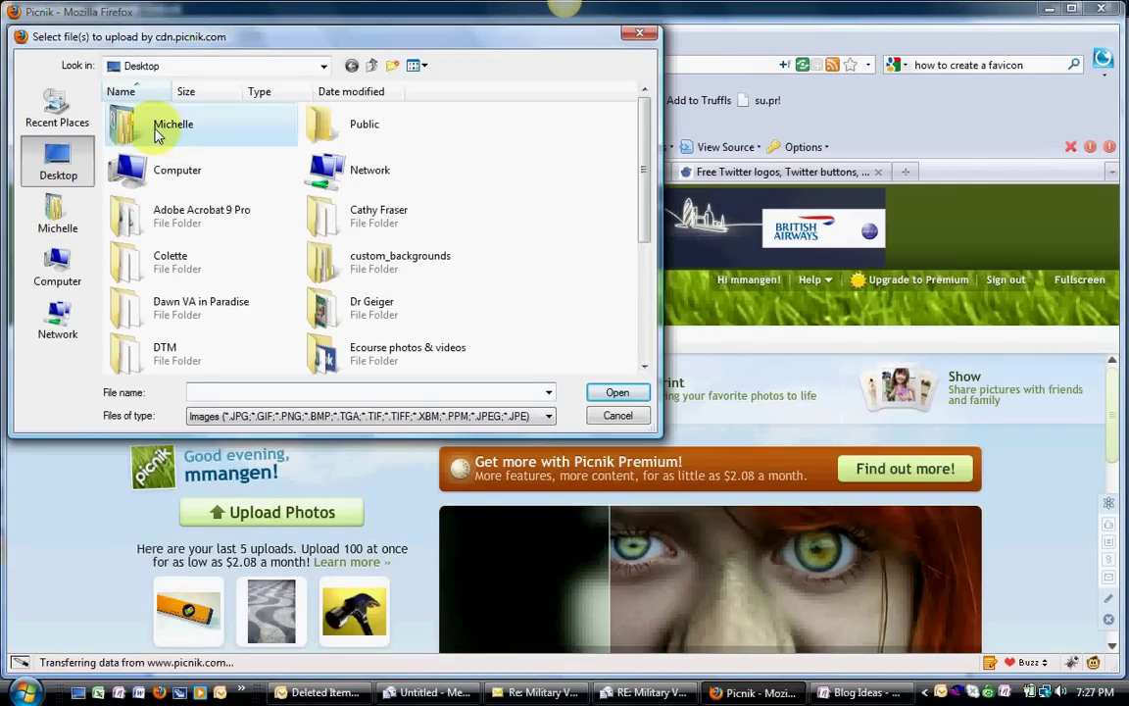
pyautogui.doubleClick(159, 131)
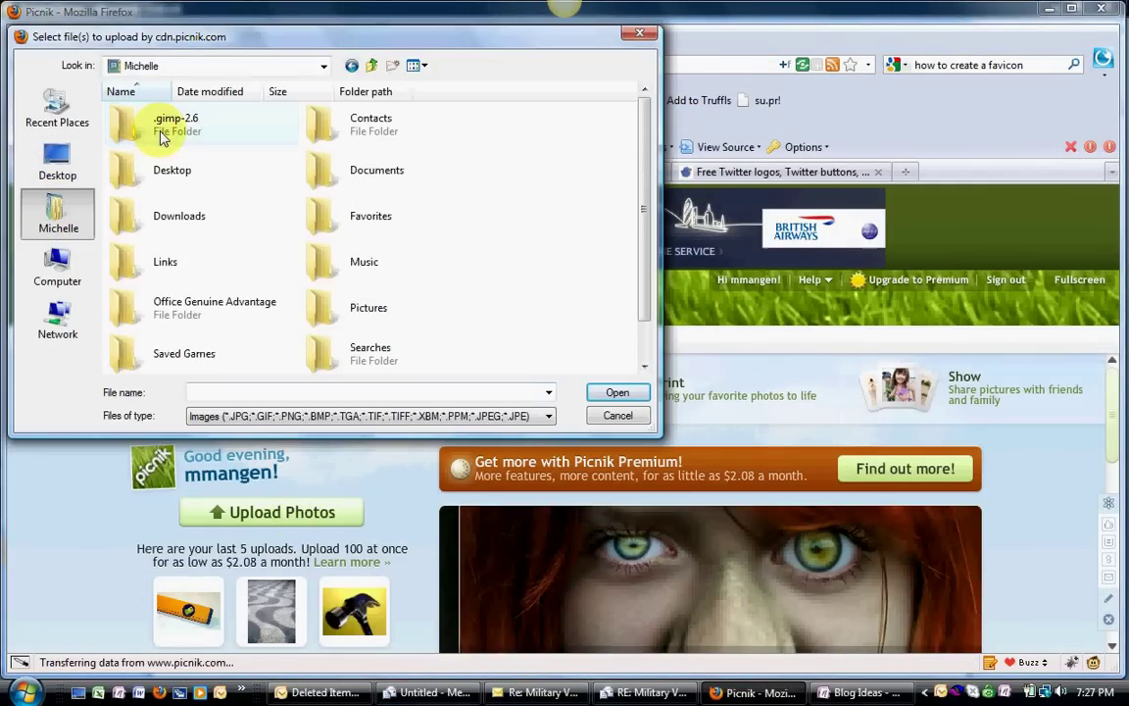
pyautogui.doubleClick(358, 172)
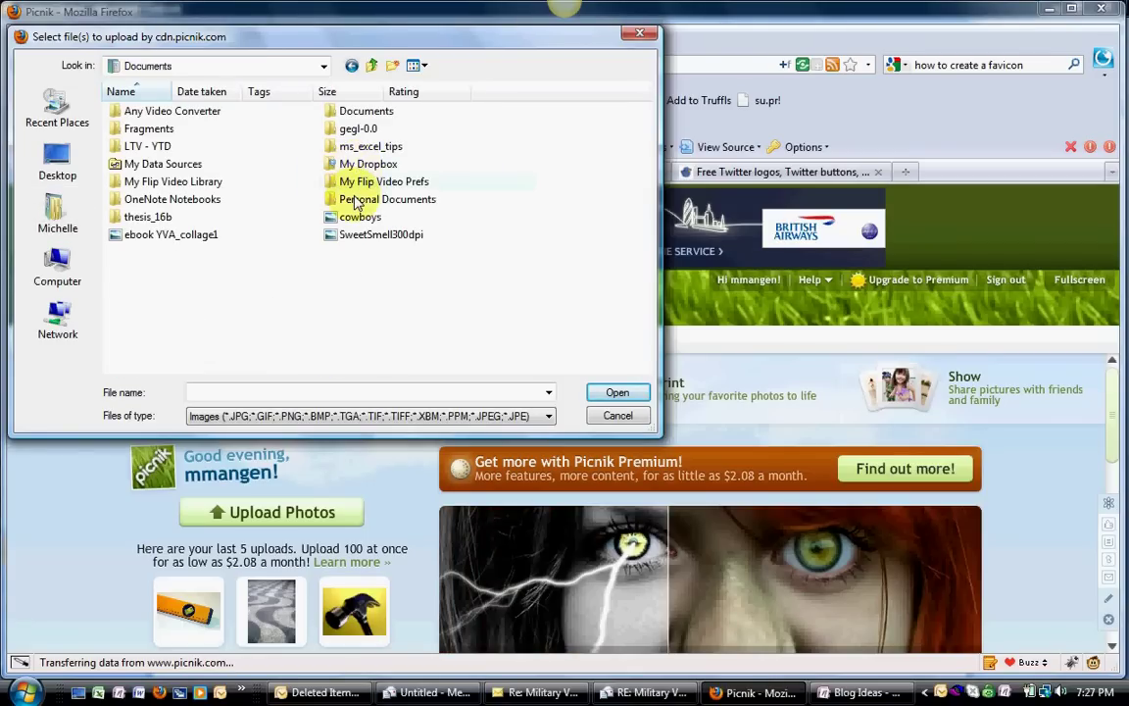
pyautogui.doubleClick(343, 112)
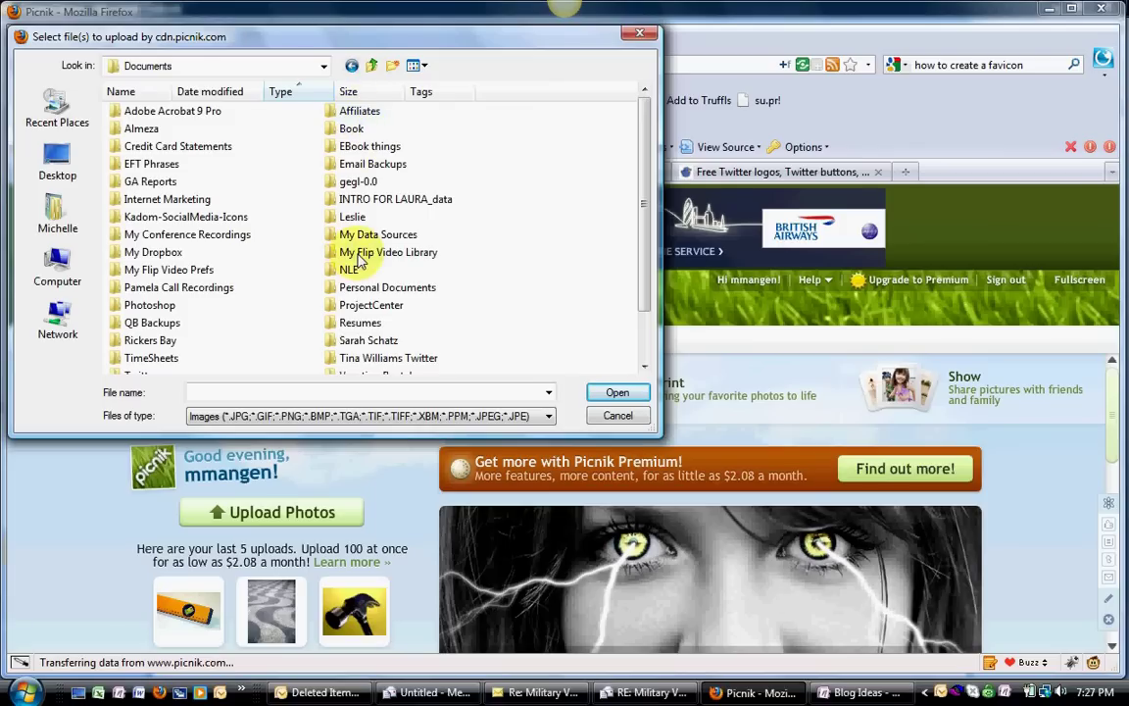
pyautogui.scroll(-2, 363, 255)
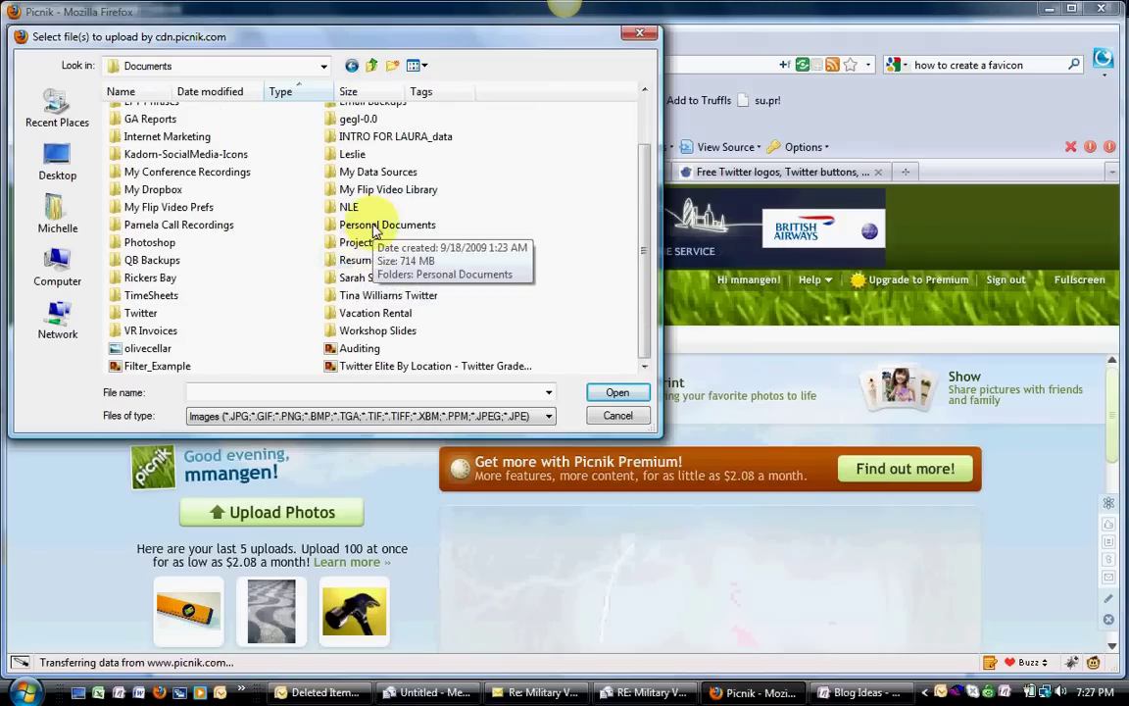
pyautogui.scroll(2, 441, 206)
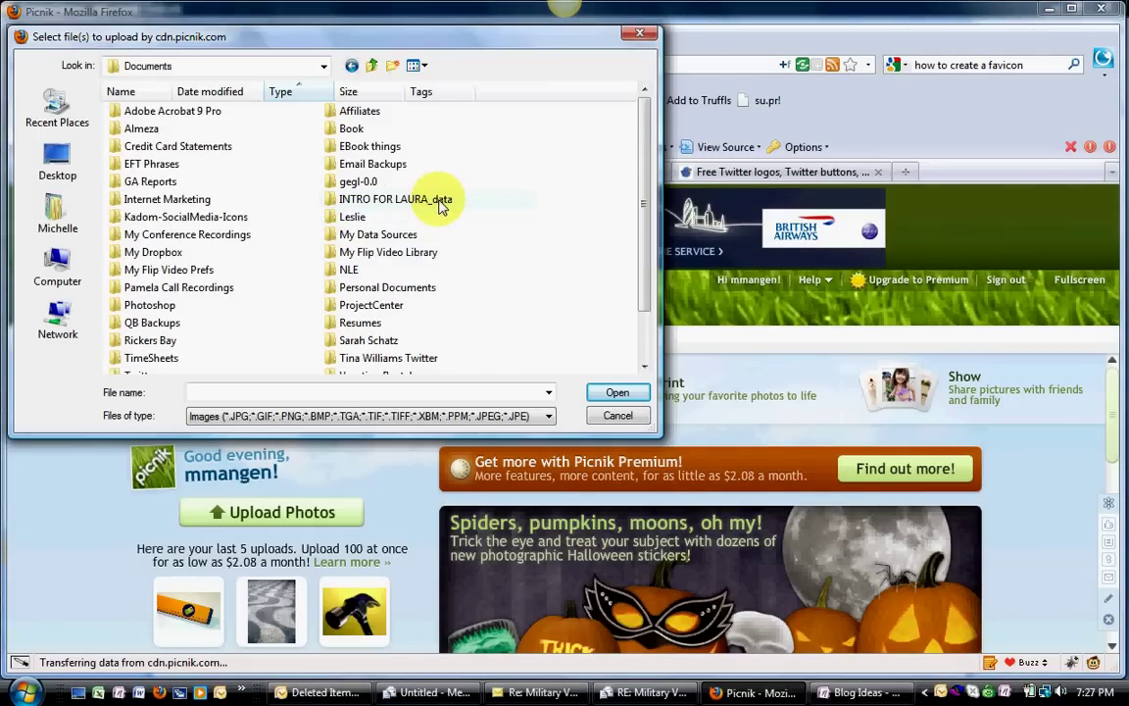
pyautogui.doubleClick(231, 218)
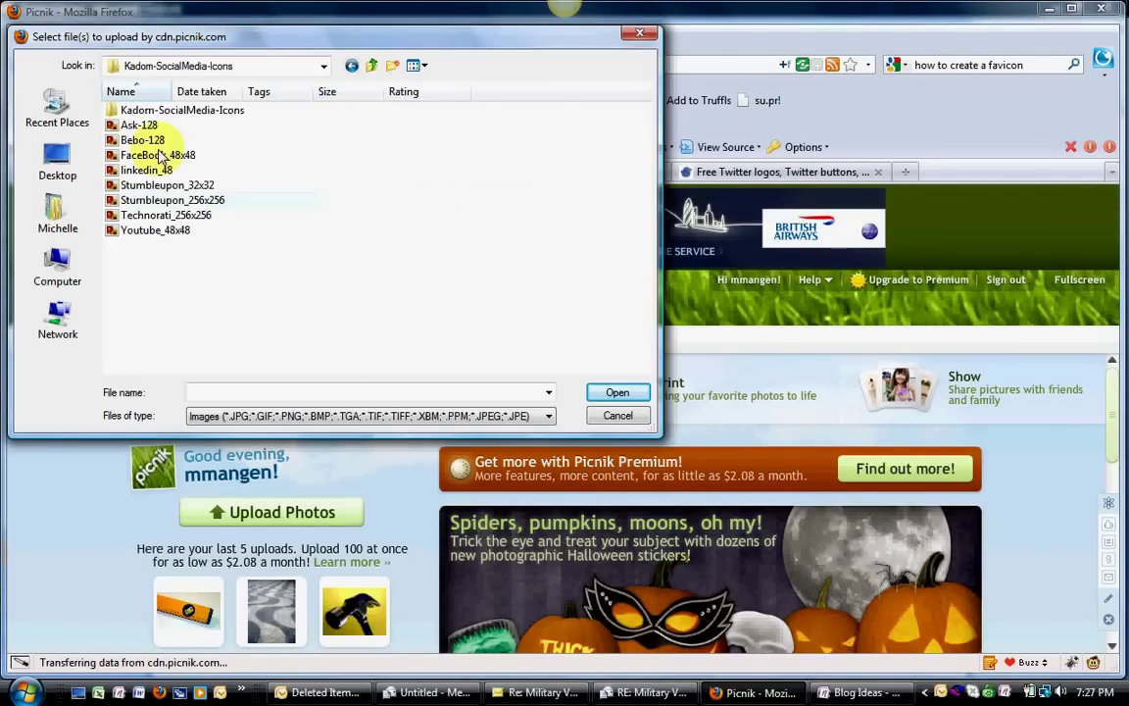
pyautogui.doubleClick(127, 110)
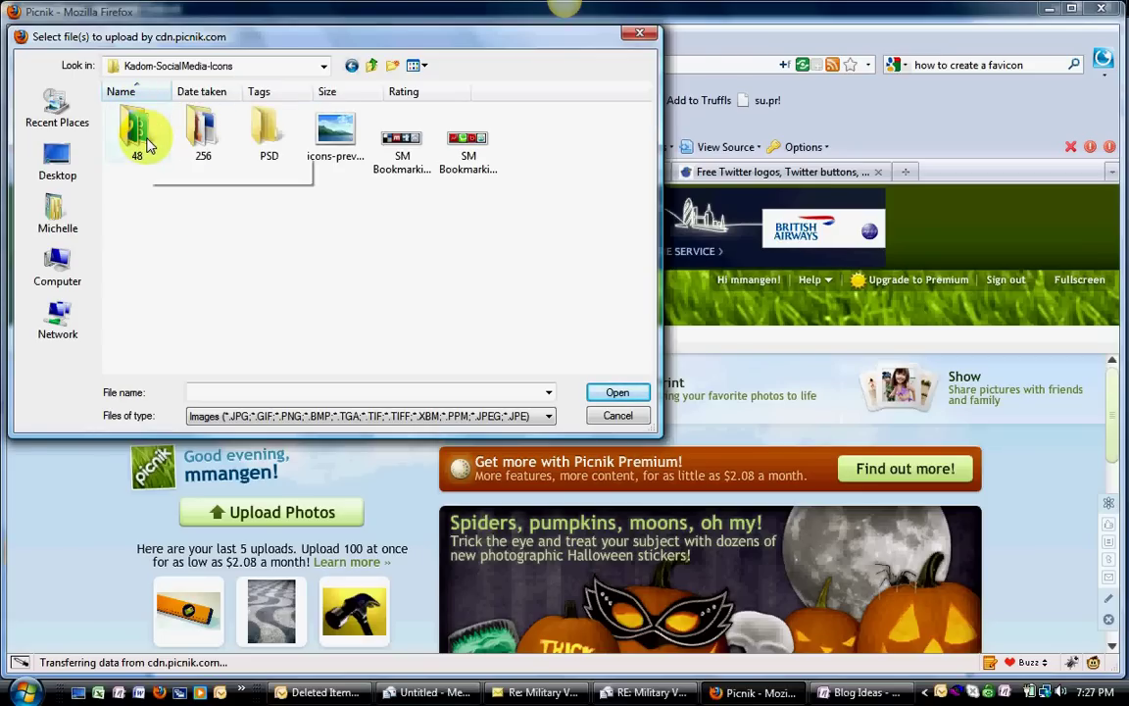
pyautogui.doubleClick(143, 132)
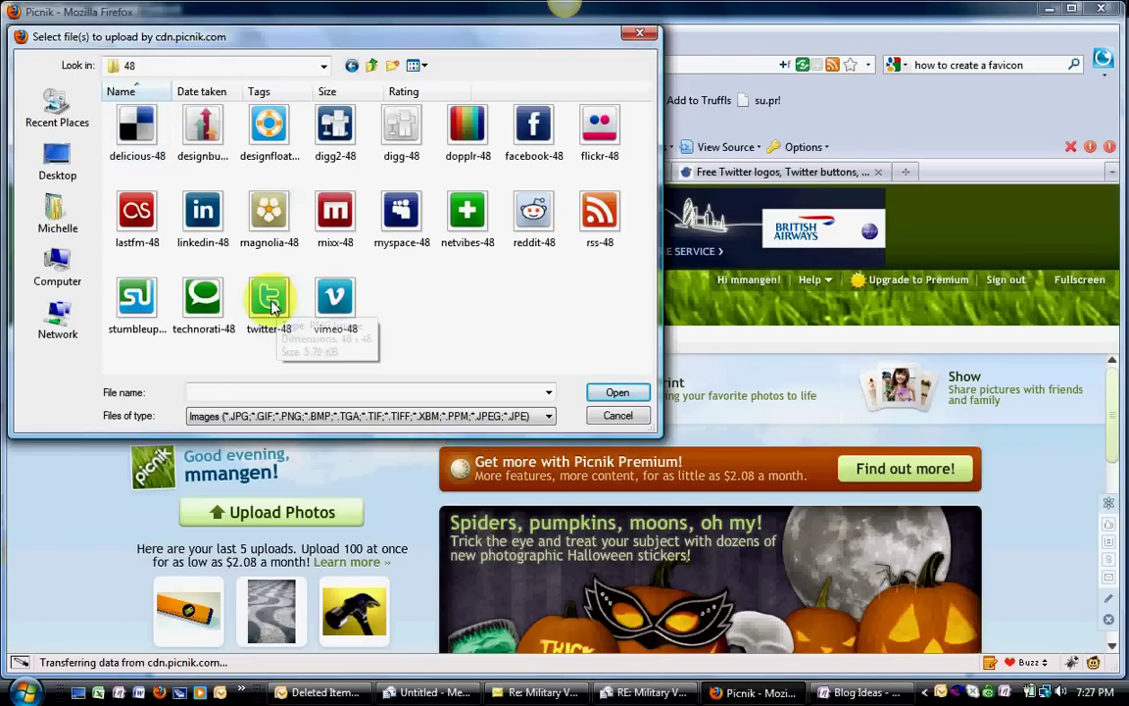
pyautogui.click(269, 299)
pyautogui.click(617, 393)
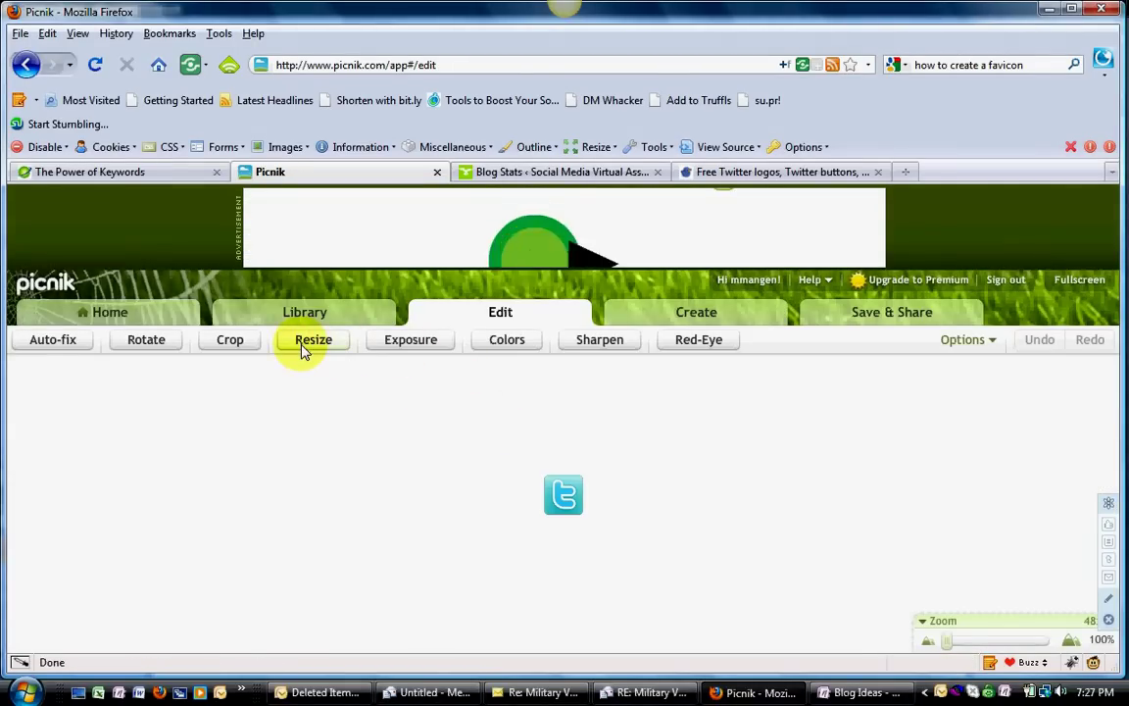
# - Resize the Twitter icon to 25 x 25 pixels with its proportions kept
pyautogui.click(305, 344)
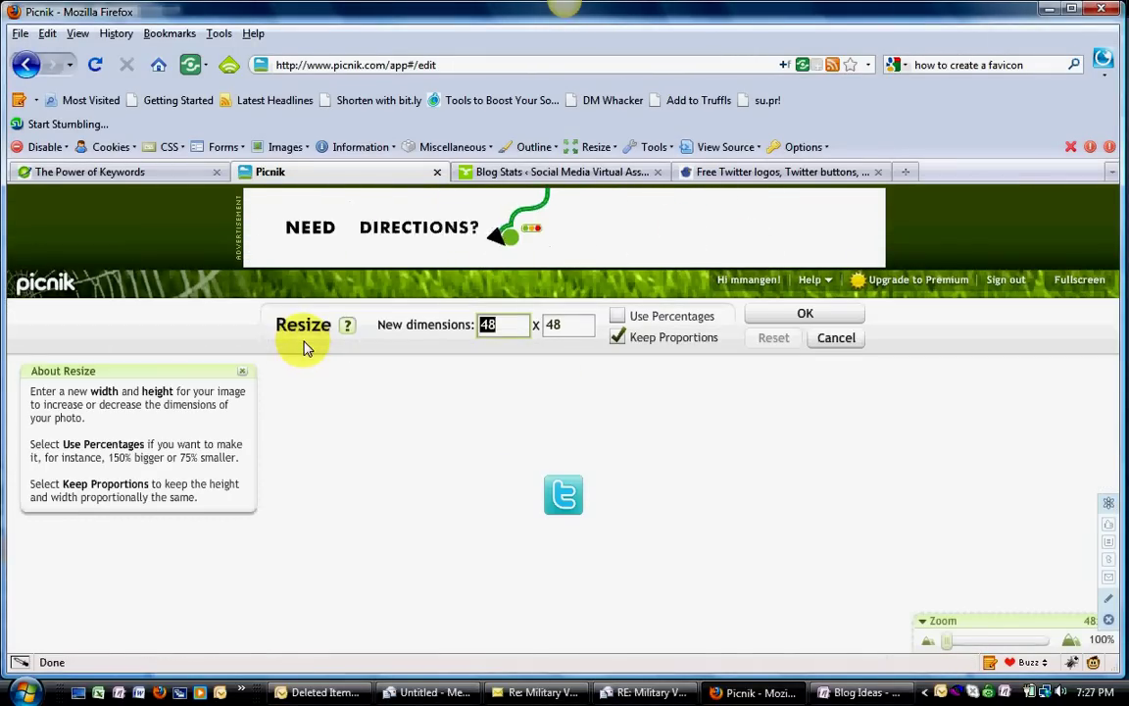
pyautogui.write('2')
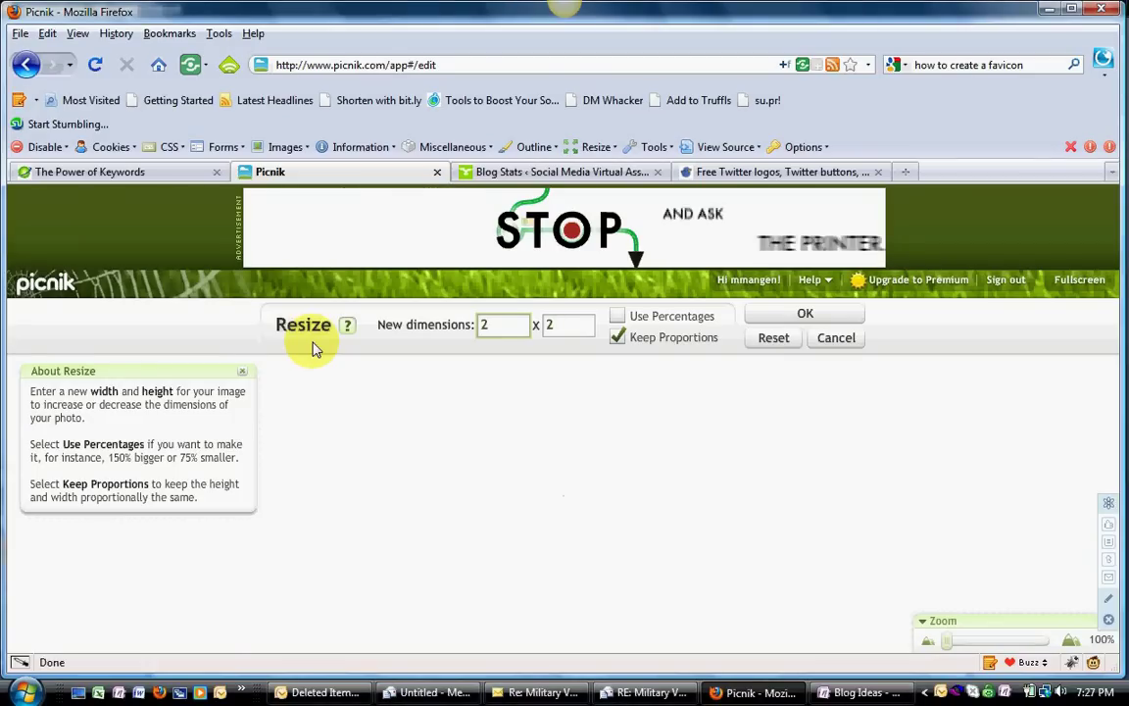
pyautogui.write('5')
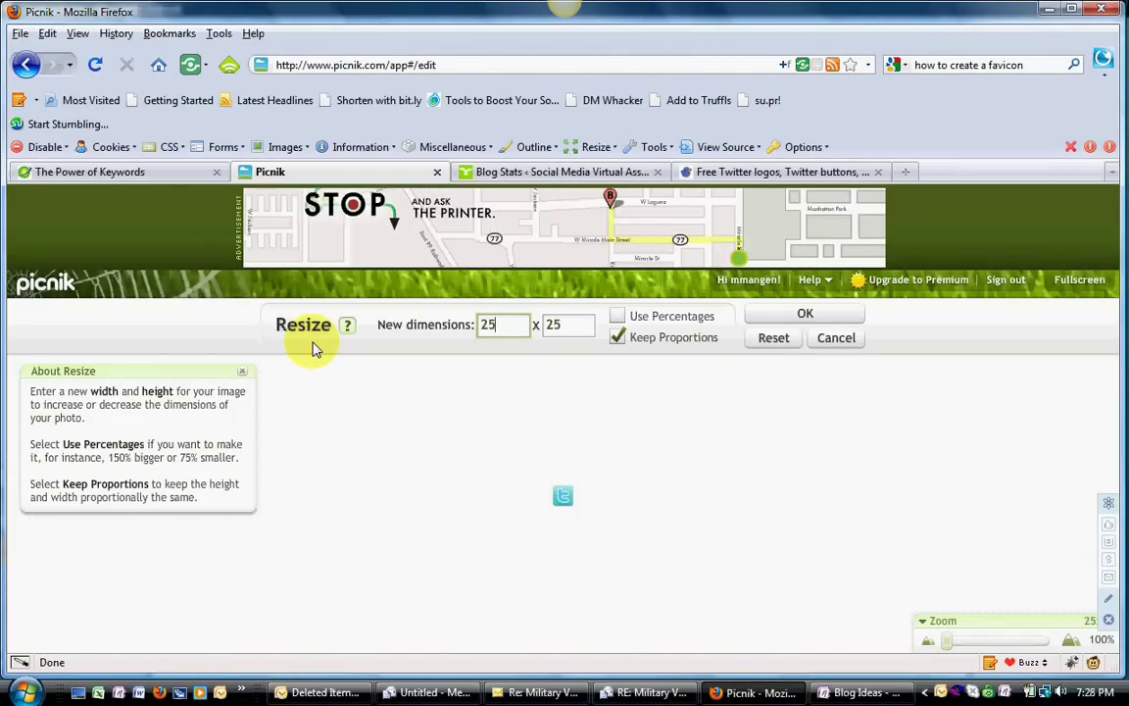
pyautogui.click(802, 314)
# - Save the resized icon to the Desktop as a JPG named twitter-25
pyautogui.click(863, 324)
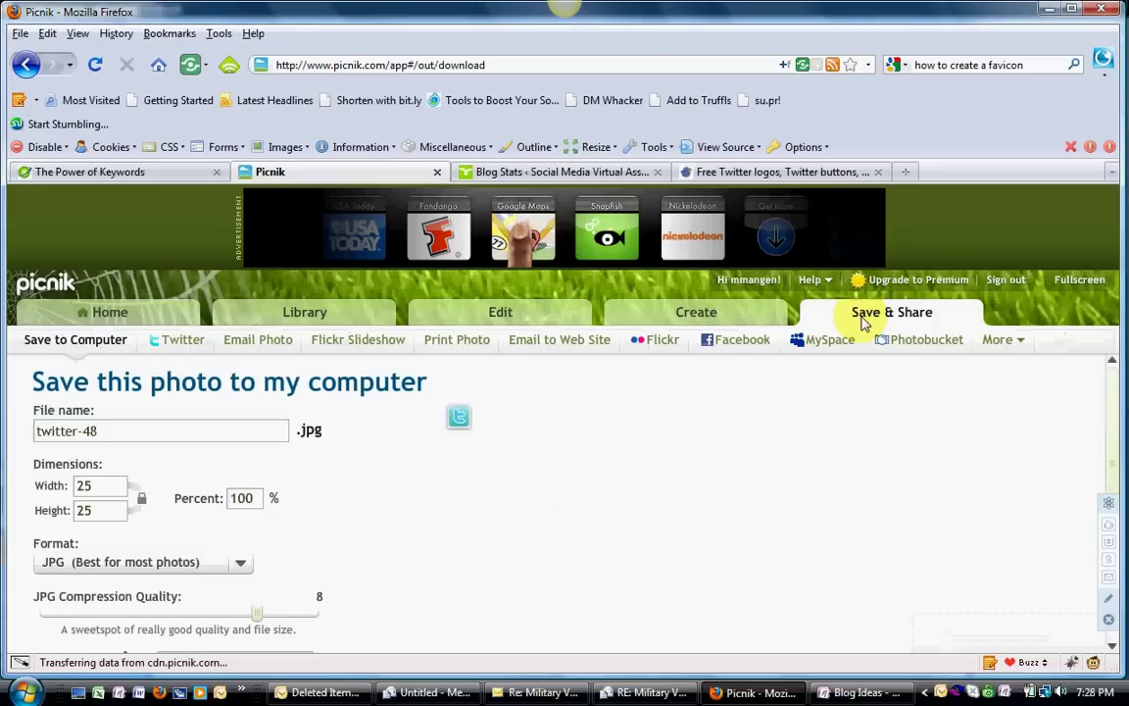
pyautogui.press('BackSpace')
pyautogui.press('BackSpace')
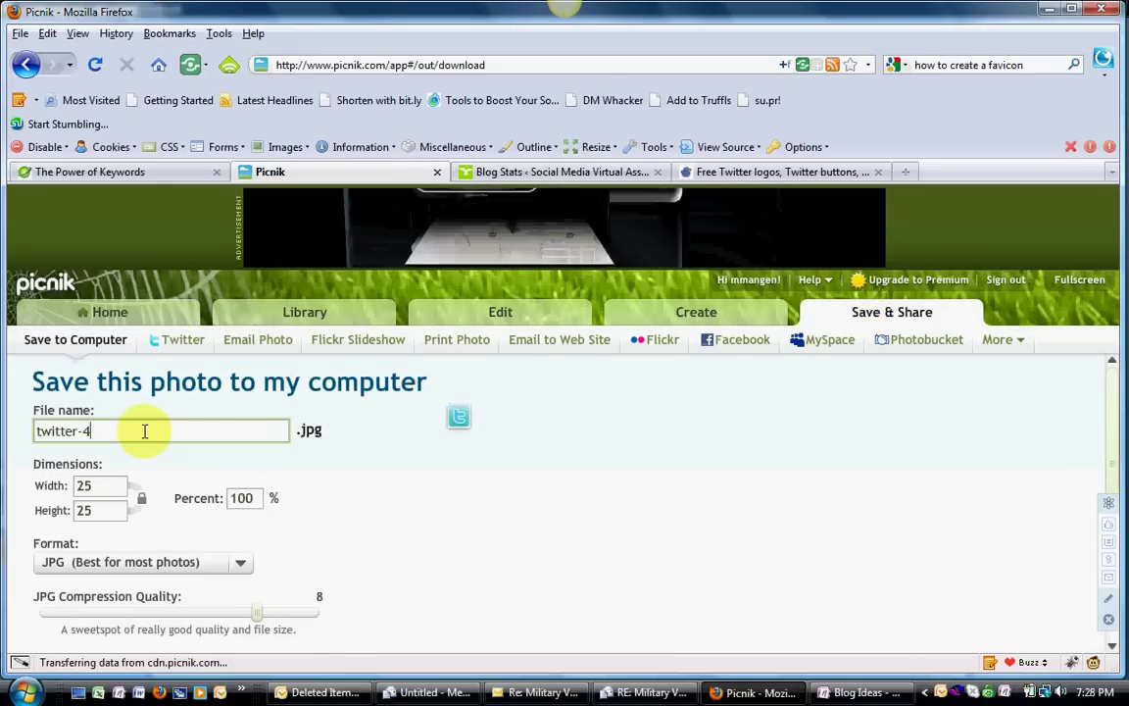
pyautogui.write('25')
pyautogui.scroll(-2, 262, 584)
pyautogui.click(263, 588)
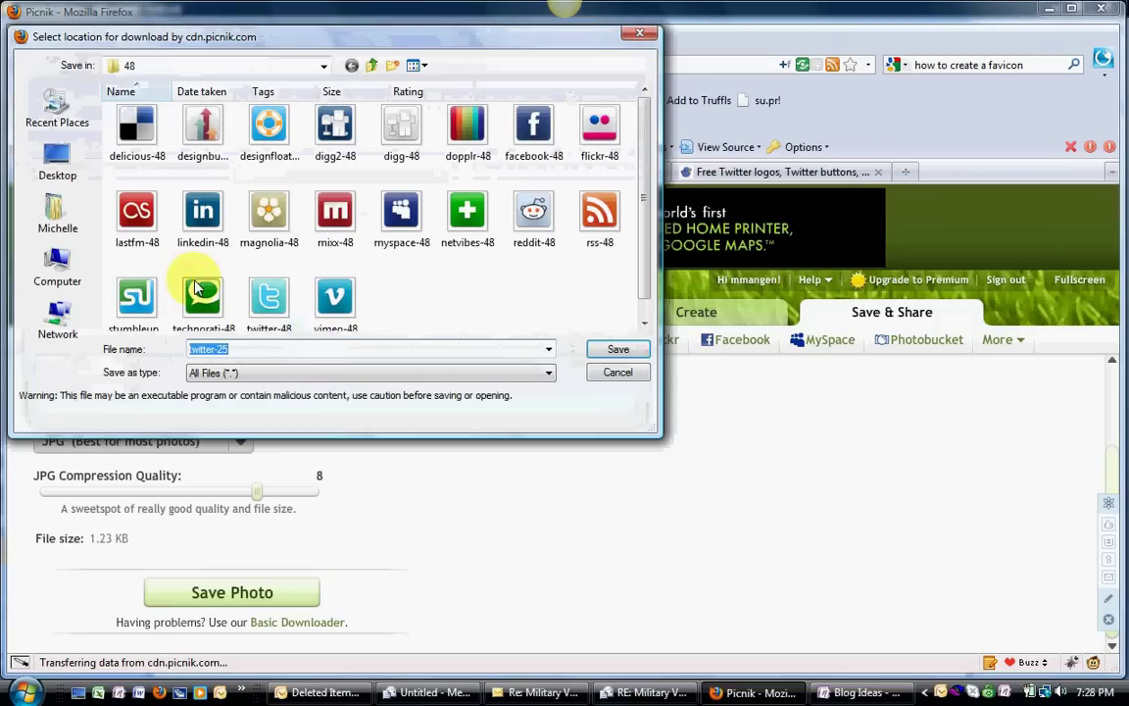
pyautogui.click(58, 157)
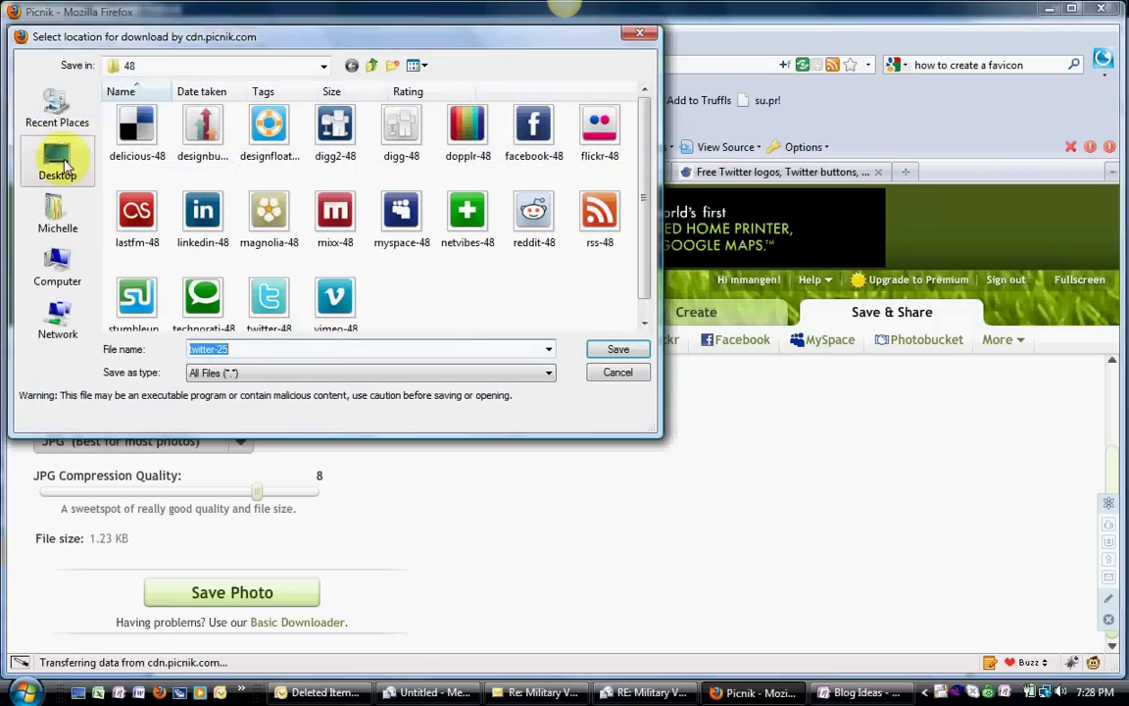
pyautogui.click(616, 351)
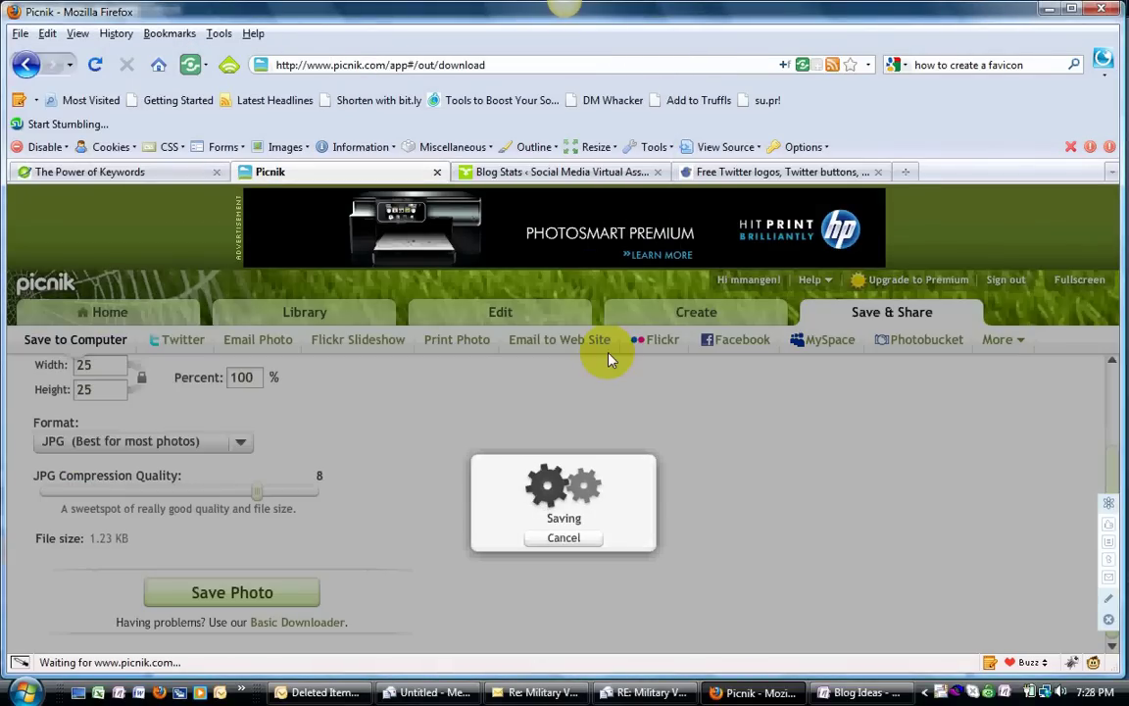
pyautogui.moveTo(431, 696)
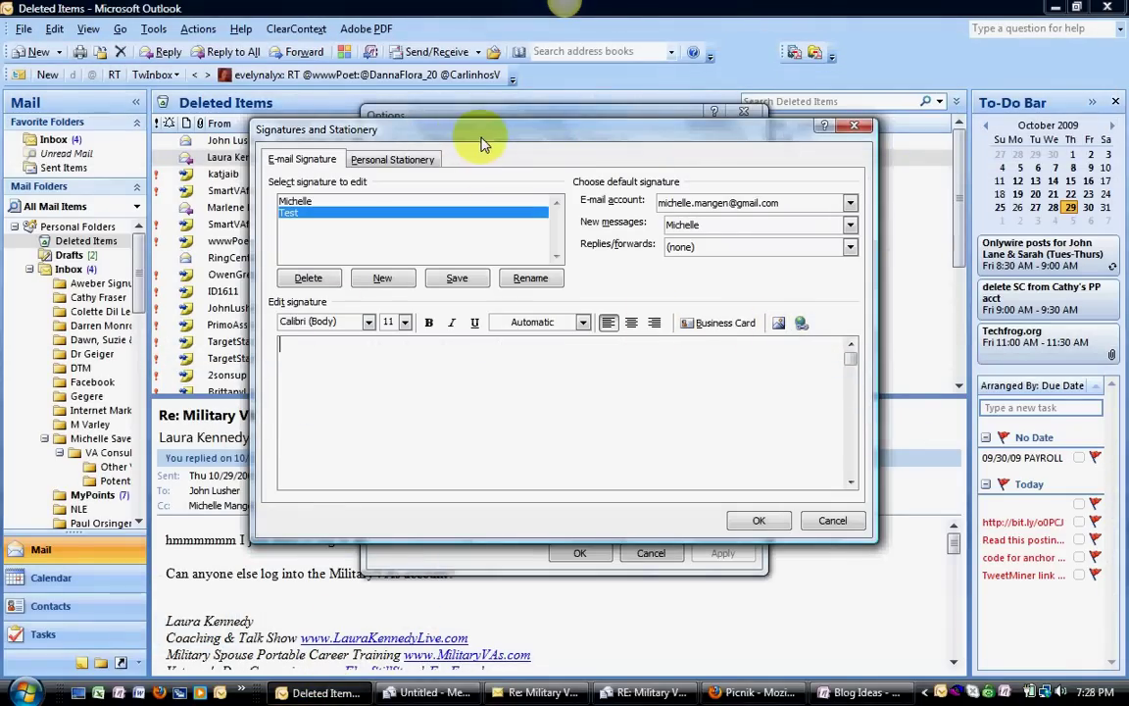
# - Insert the twitter-25 picture from the Desktop into the empty body of the Test signature
pyautogui.click(605, 423)
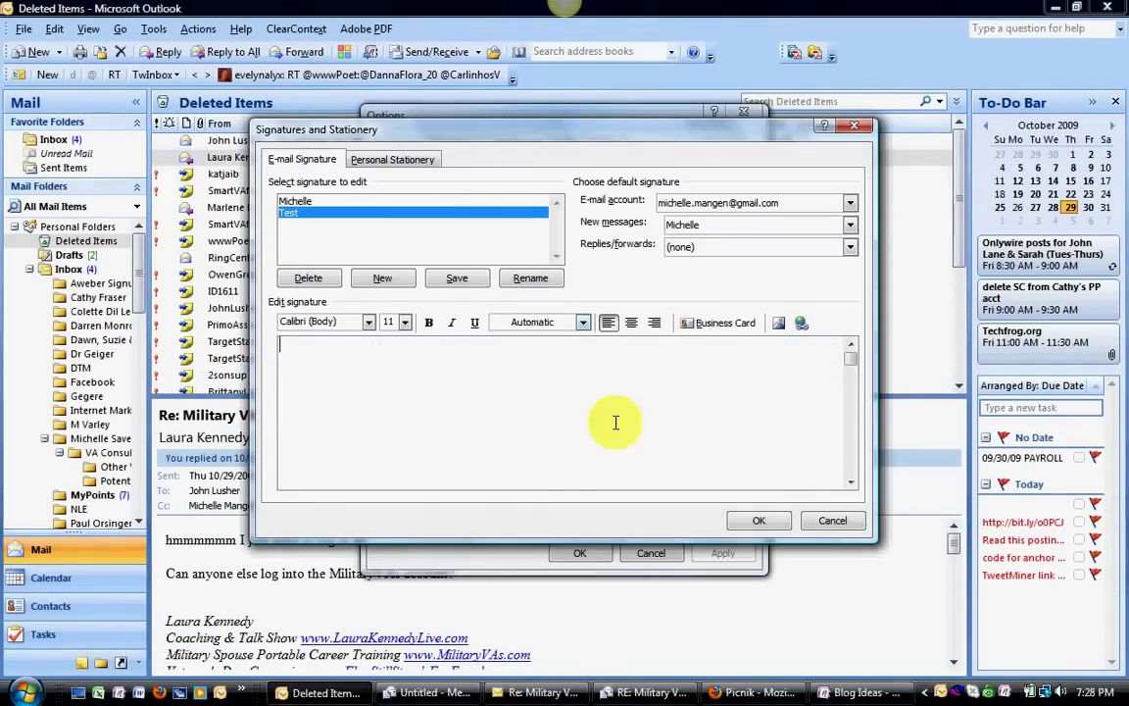
pyautogui.click(779, 325)
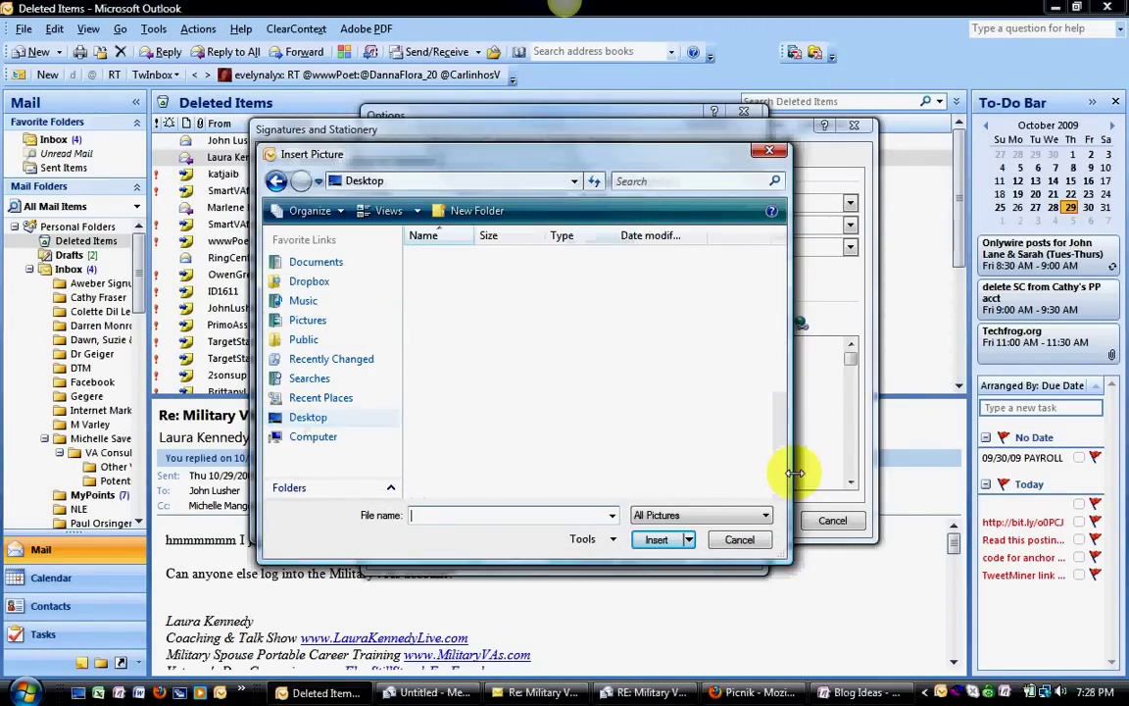
pyautogui.scroll(-5, 780, 471)
pyautogui.scroll(-10, 780, 469)
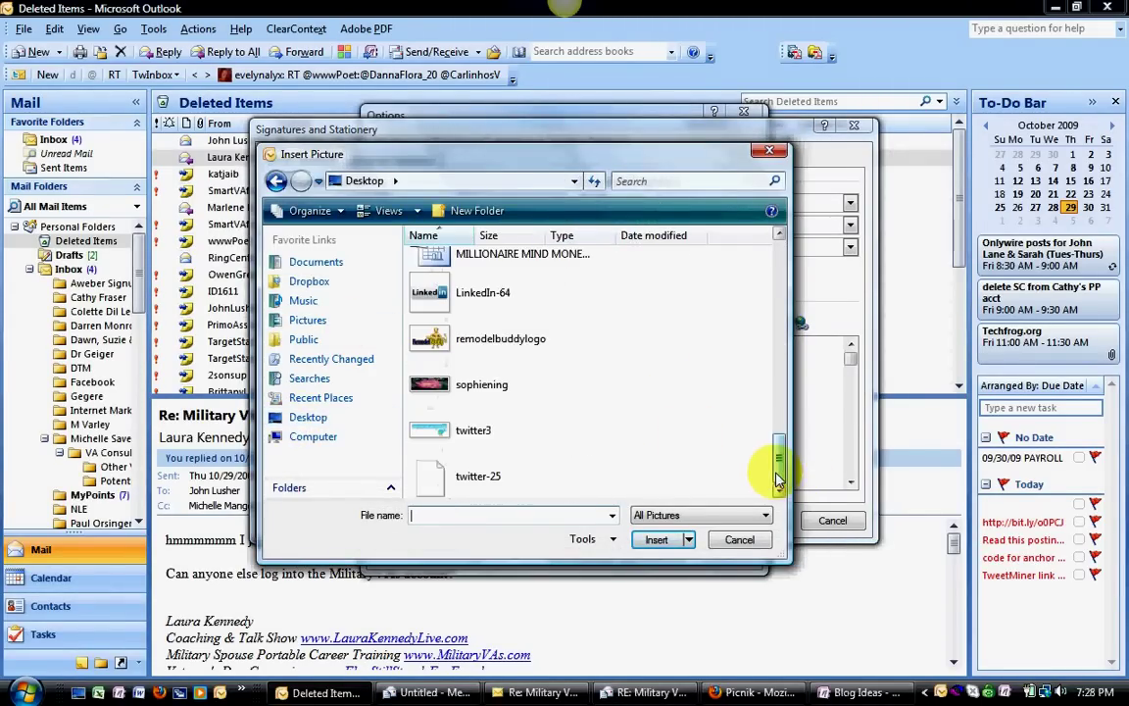
pyautogui.click(502, 487)
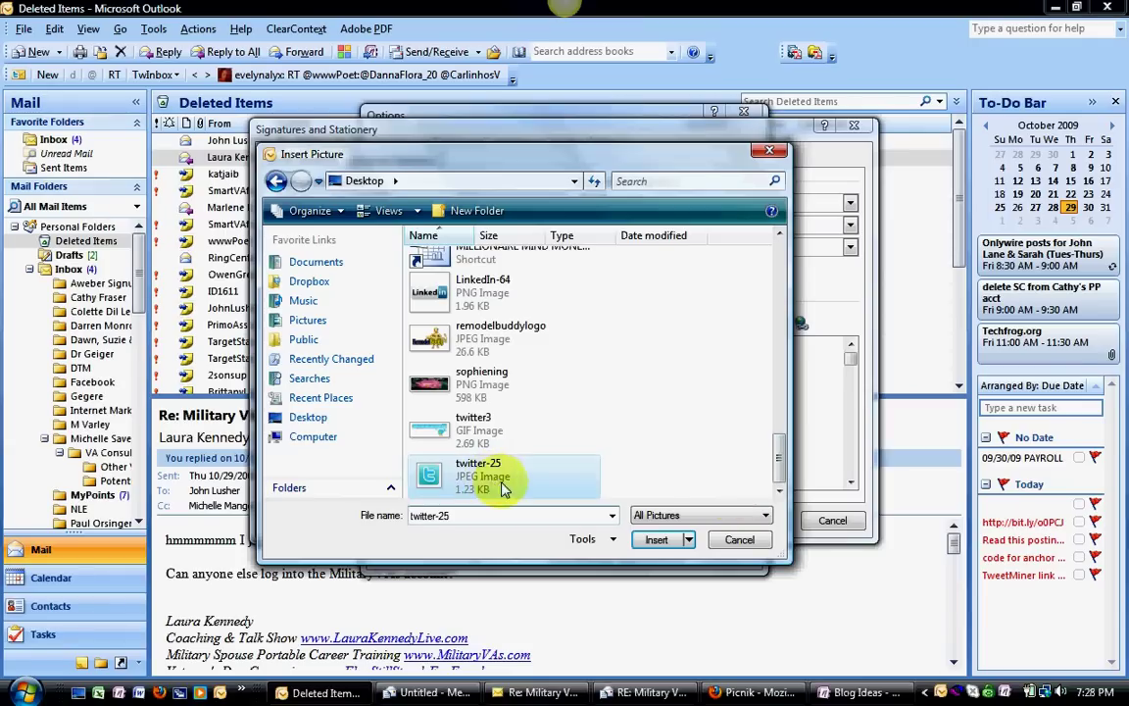
pyautogui.click(656, 540)
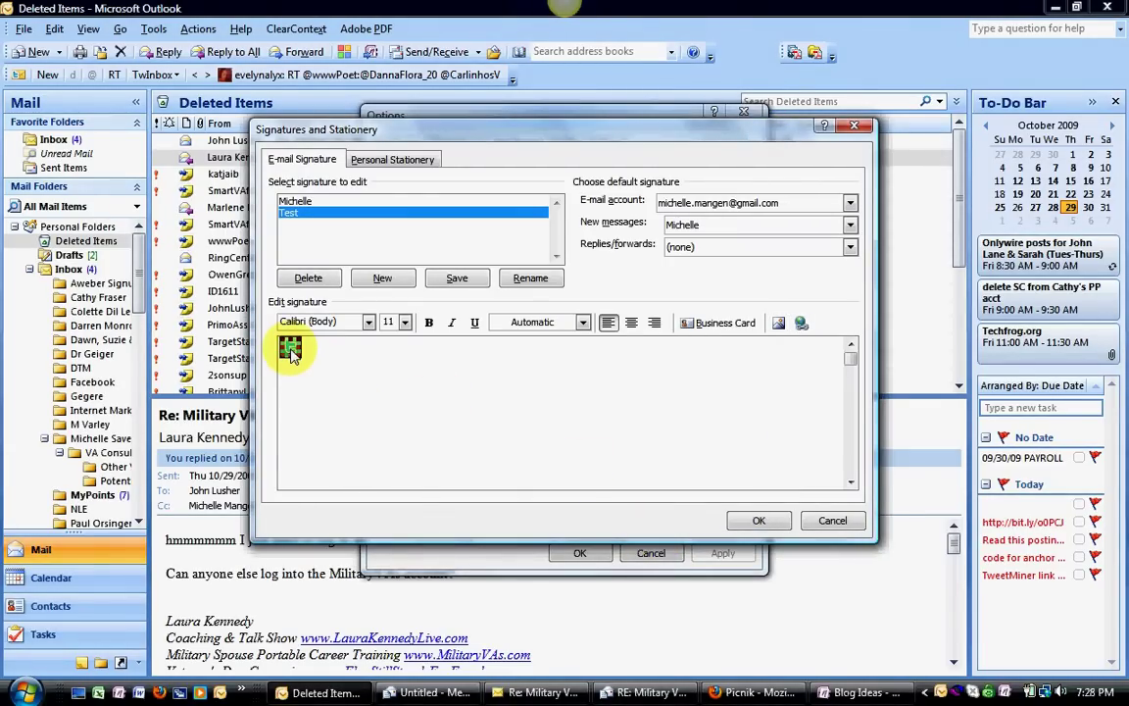
pyautogui.click(801, 326)
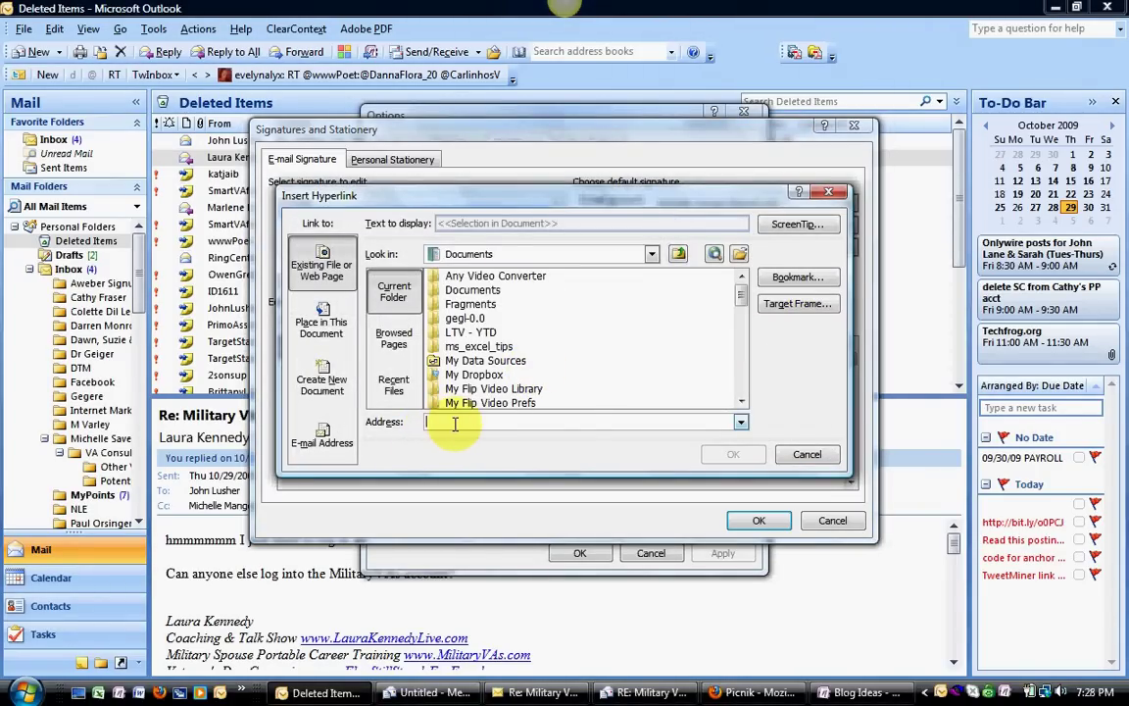
pyautogui.write('http://www.twitter.com/mmangen')
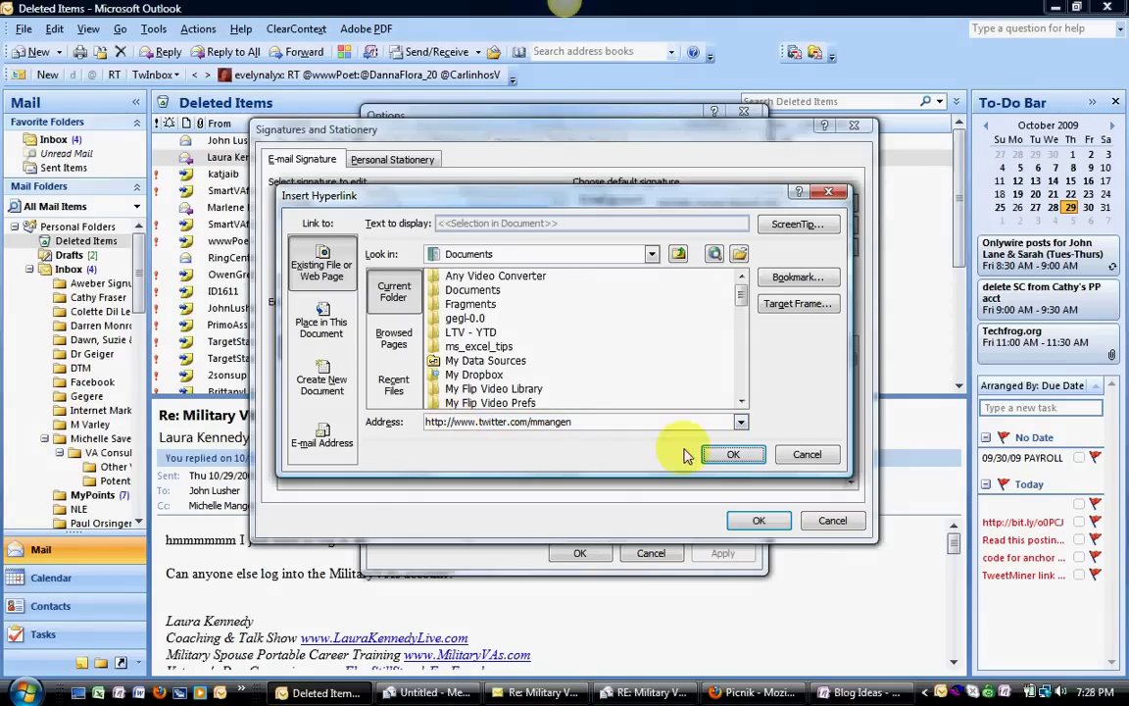
pyautogui.click(730, 454)
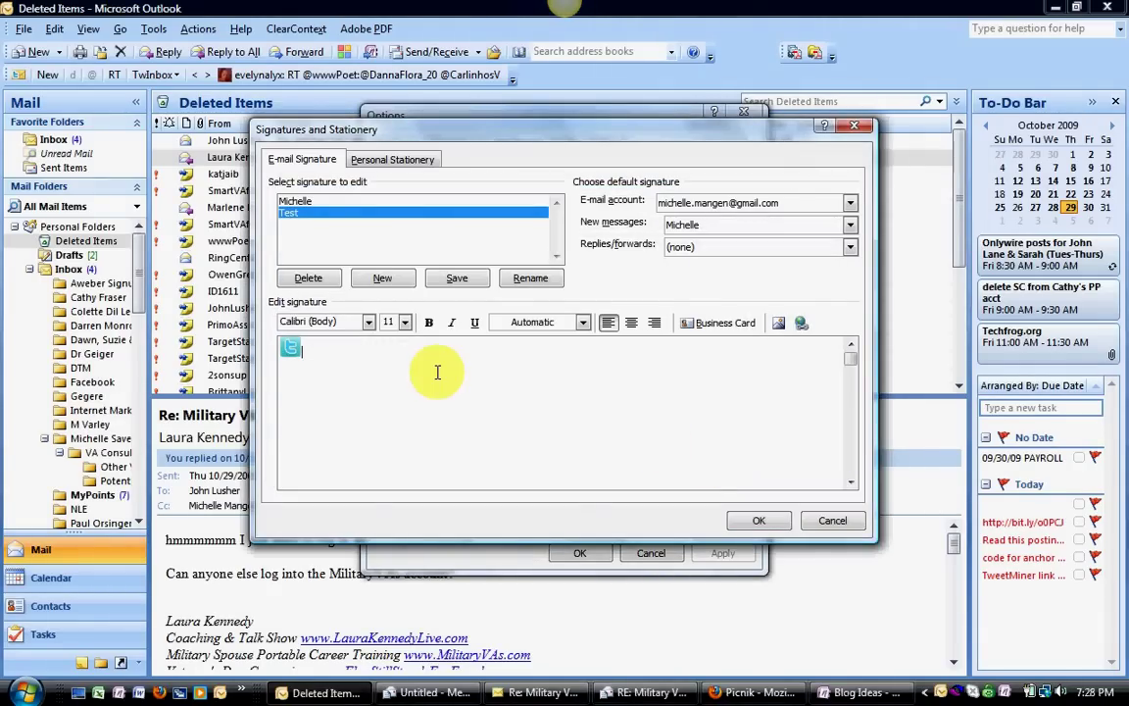
pyautogui.write('www')
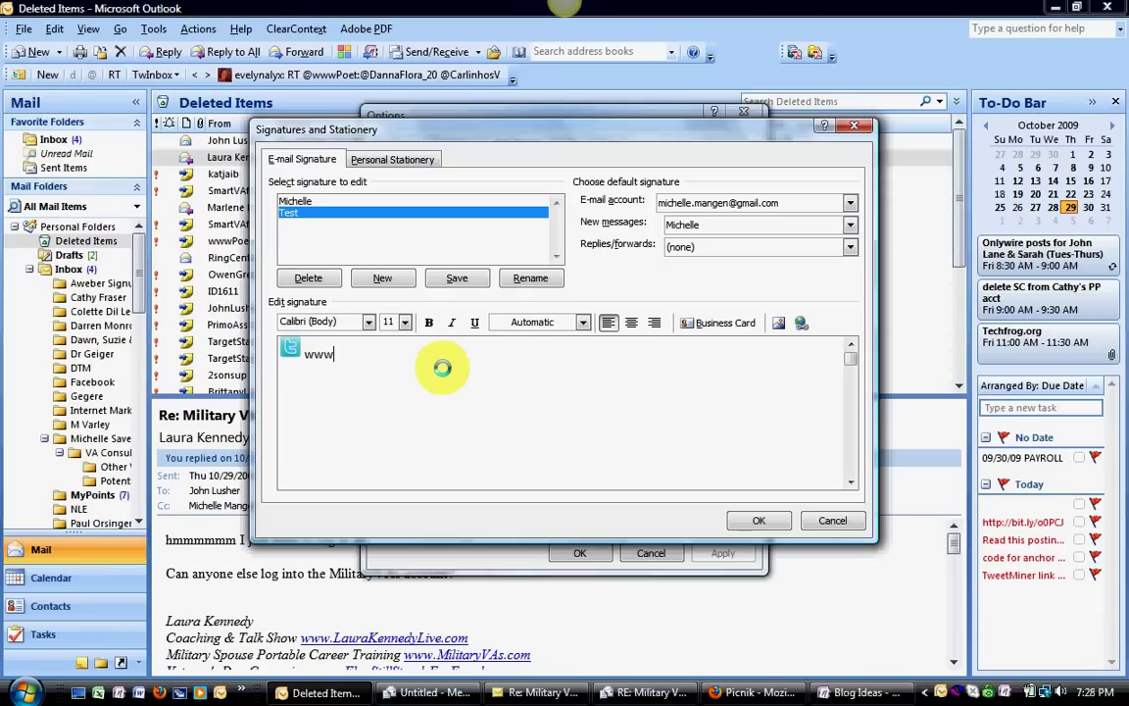
pyautogui.write('.twitter')
pyautogui.moveTo(428, 693)
pyautogui.write('.com/mmange')
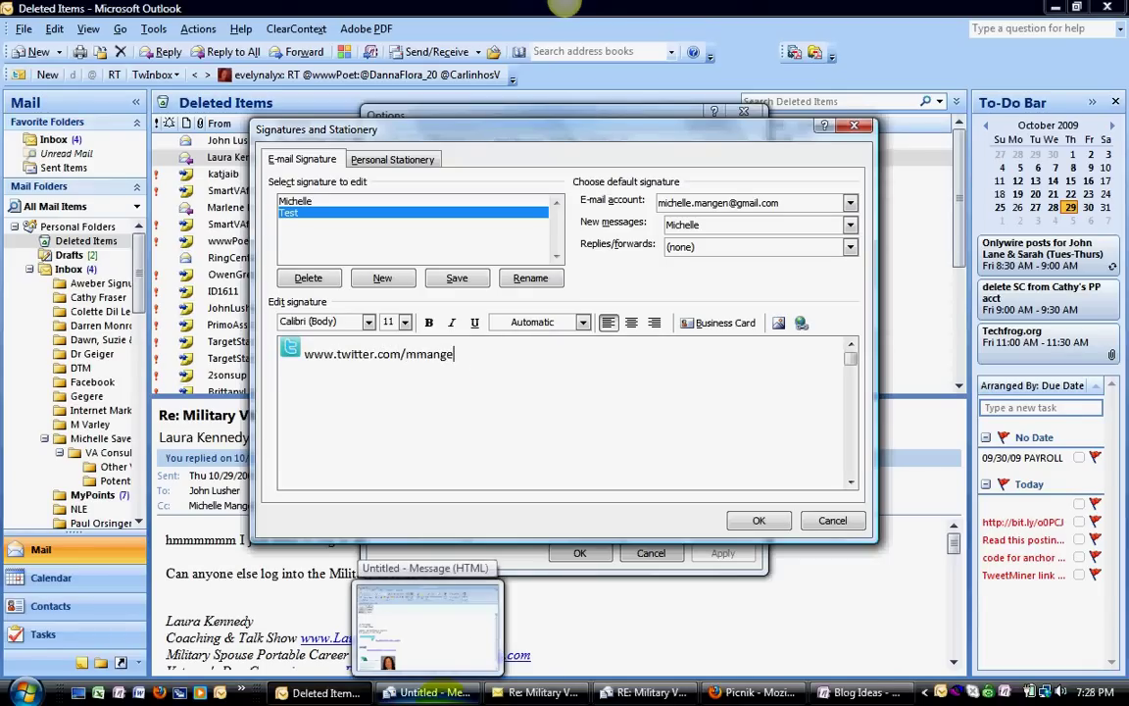
pyautogui.write('n')
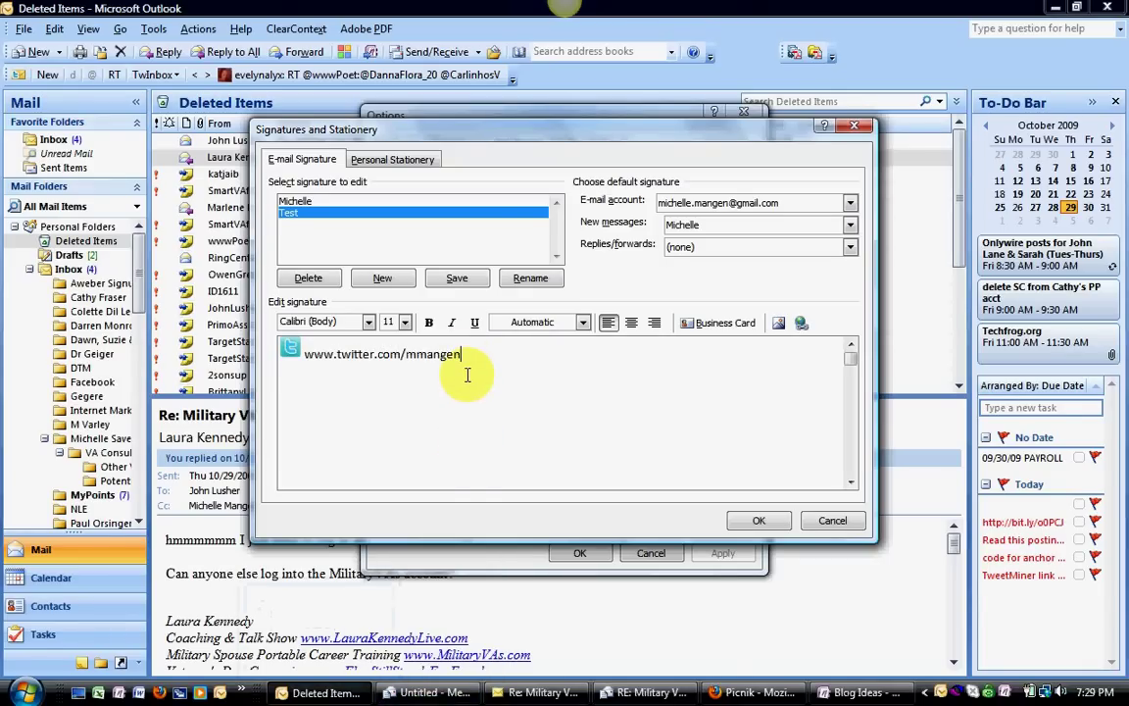
pyautogui.moveTo(460, 354)
pyautogui.mouseDown()
pyautogui.moveTo(417, 363)
pyautogui.moveTo(286, 351)
pyautogui.mouseUp()
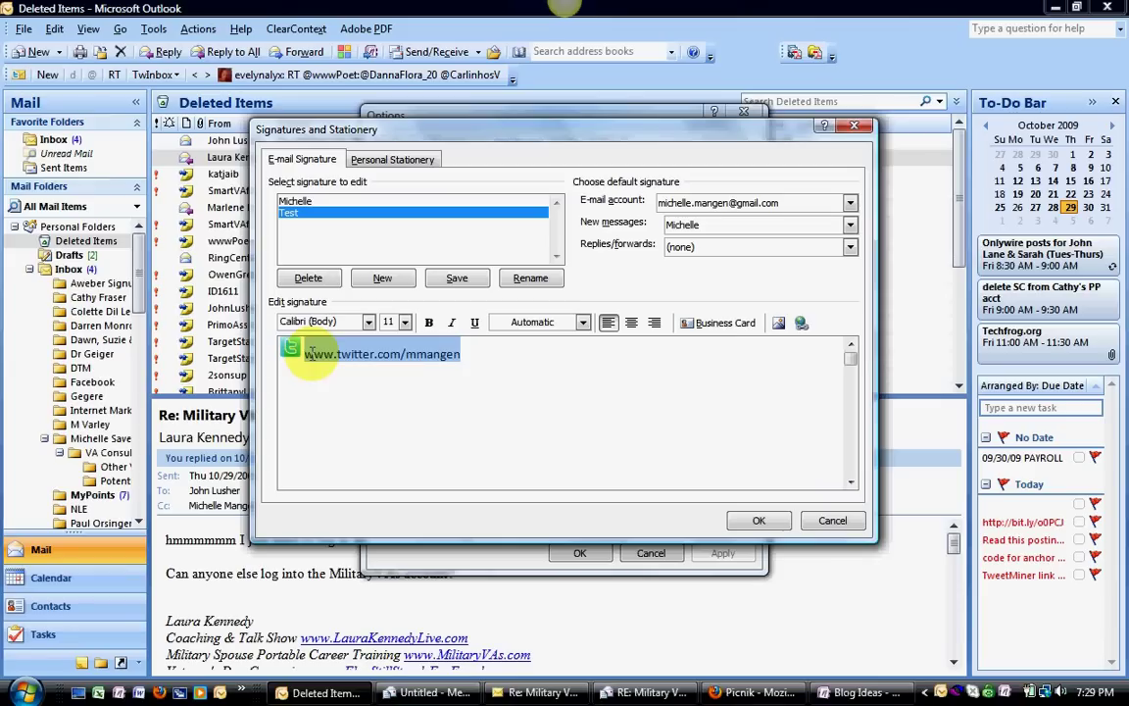
pyautogui.click(801, 323)
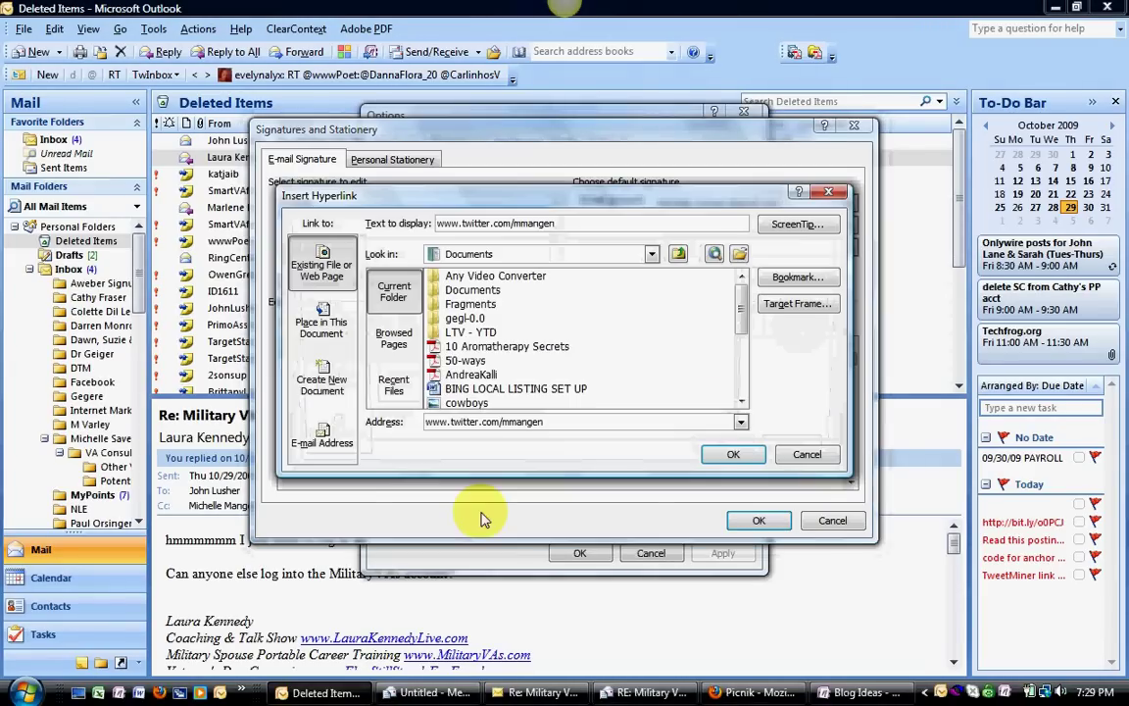
pyautogui.doubleClick(426, 423)
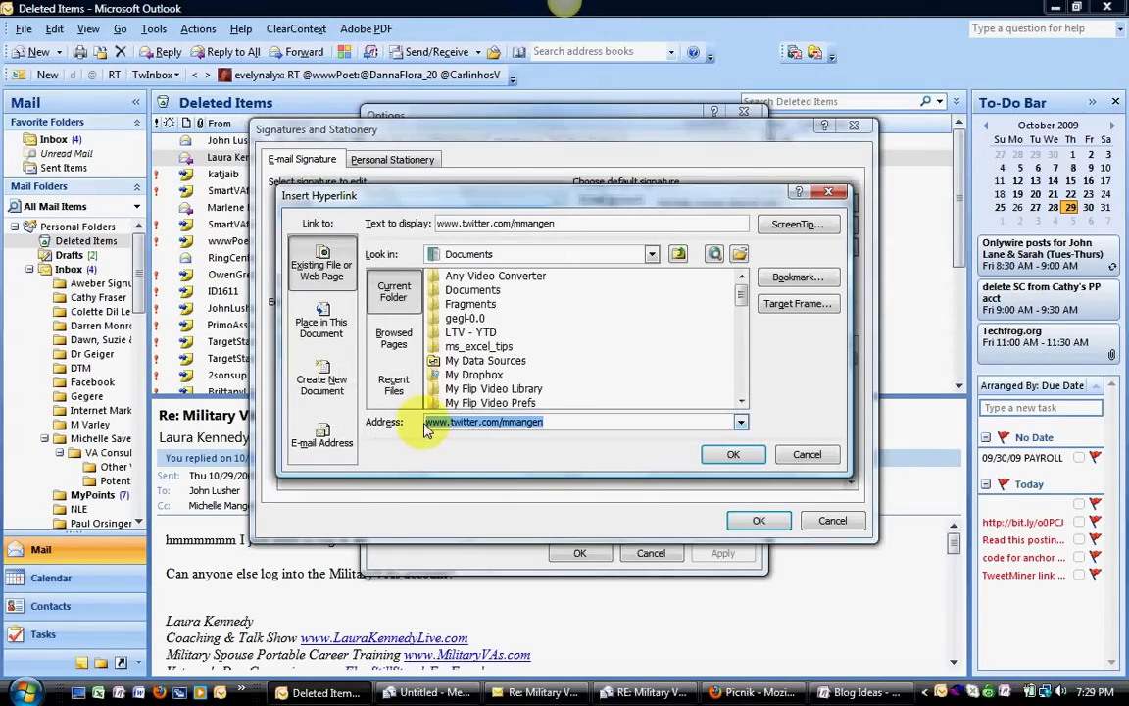
pyautogui.click(427, 422)
pyautogui.write('htt')
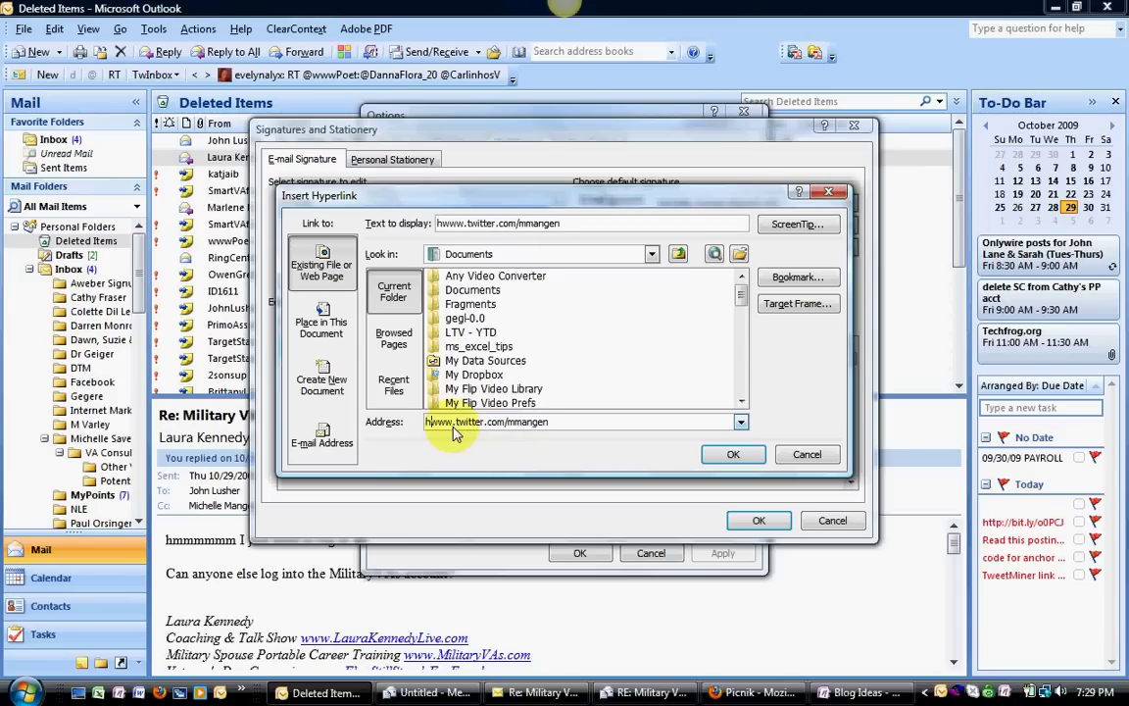
pyautogui.write('p://')
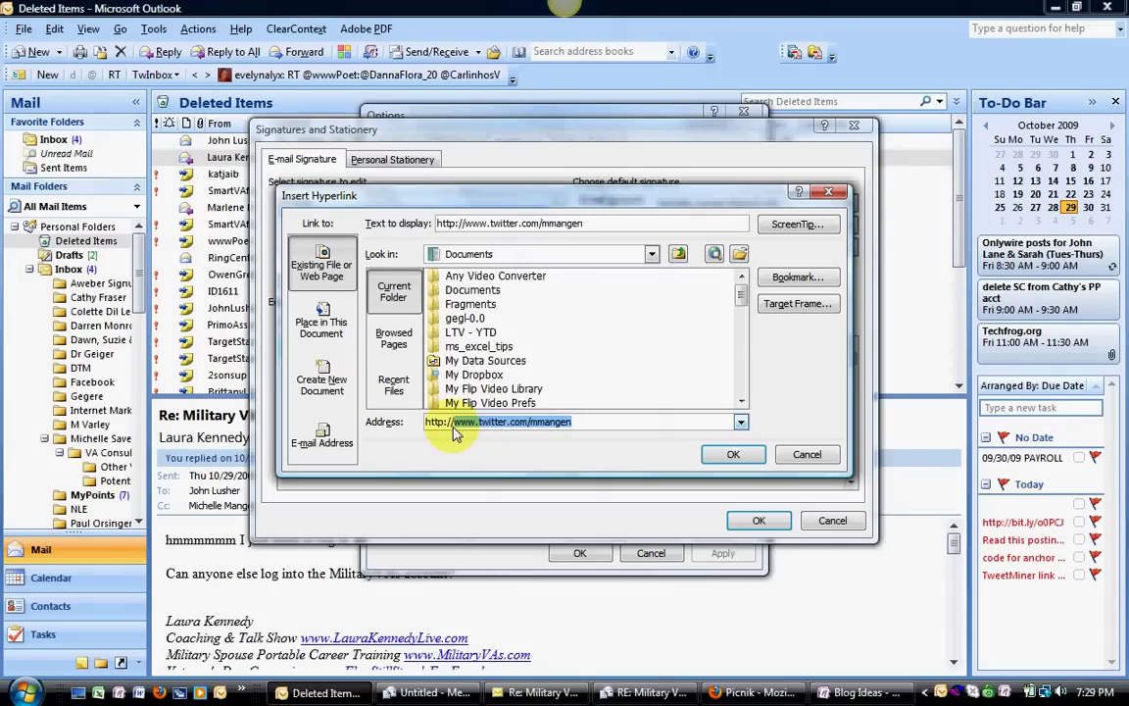
pyautogui.click(731, 453)
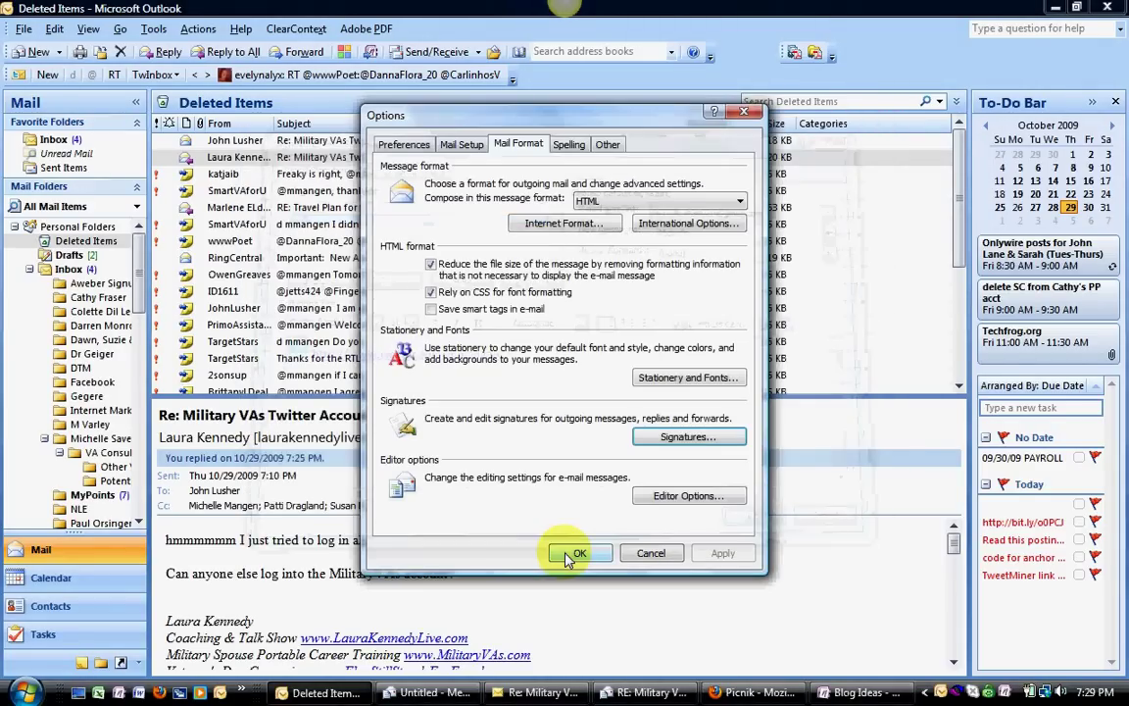
# - Reopen the signature settings, make Test the default signature for new messages of the info e-mail account, and apply the options
pyautogui.click(677, 438)
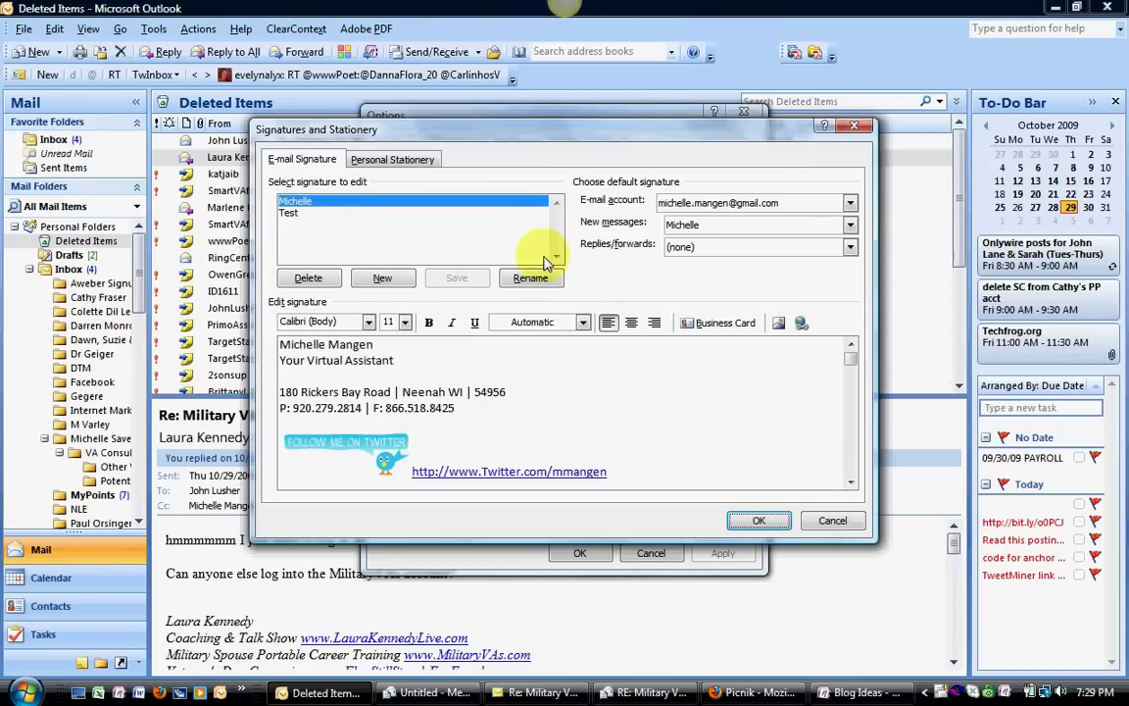
pyautogui.click(849, 203)
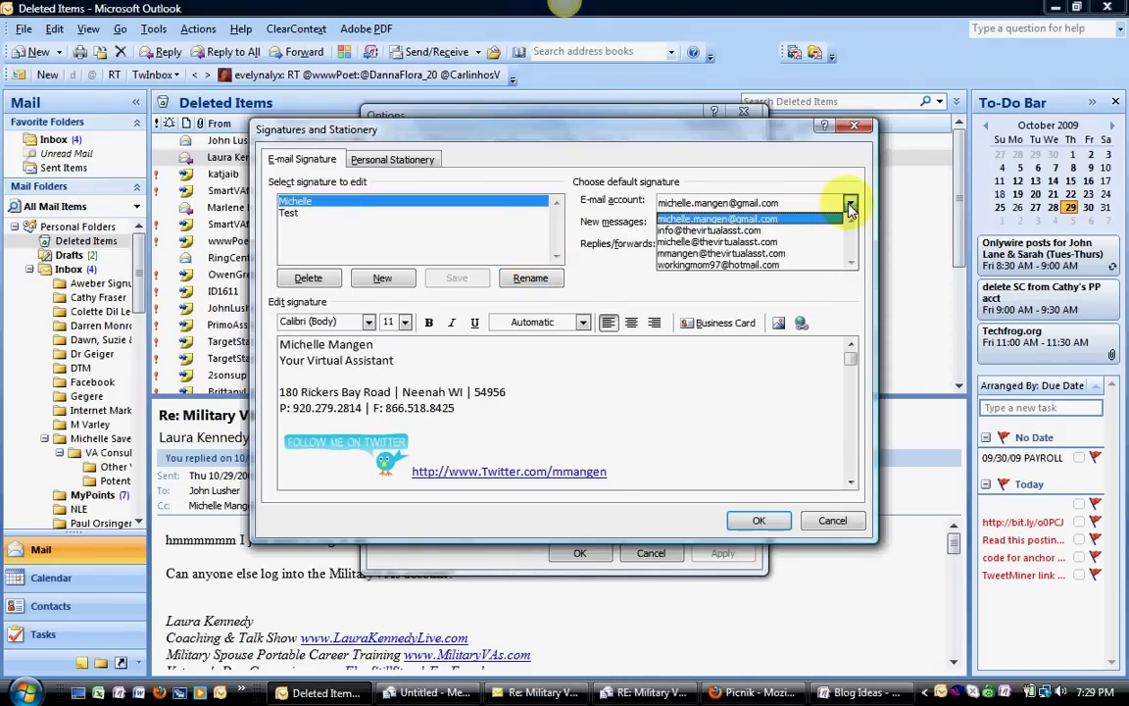
pyautogui.click(737, 231)
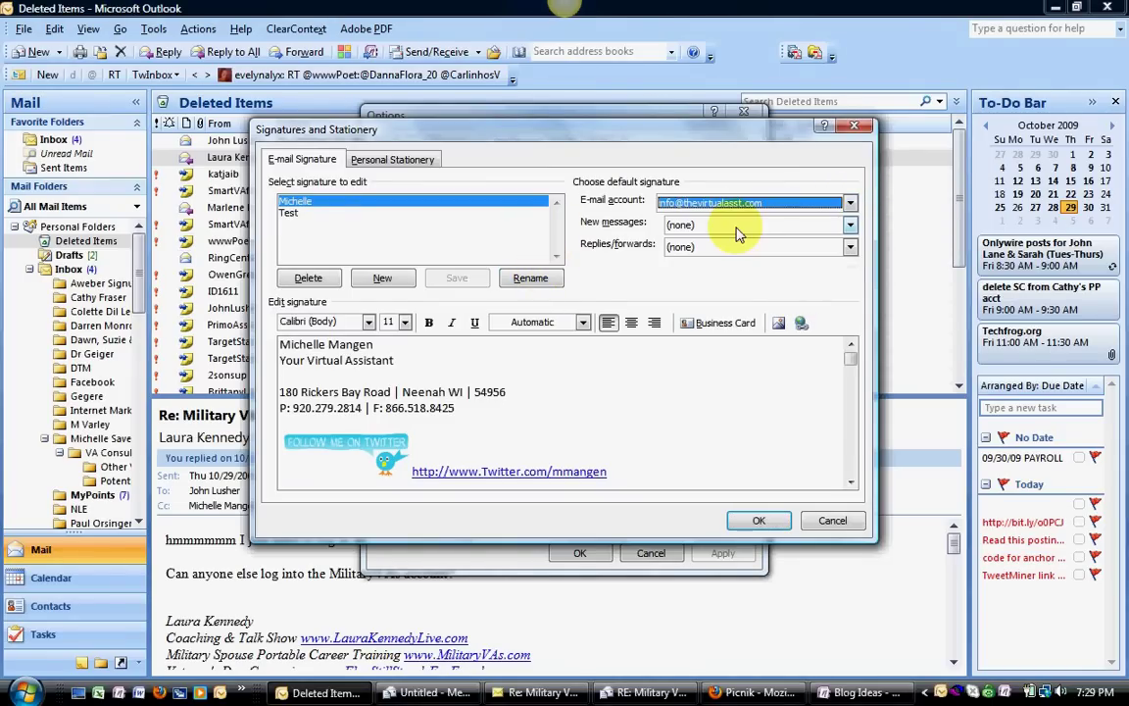
pyautogui.click(288, 213)
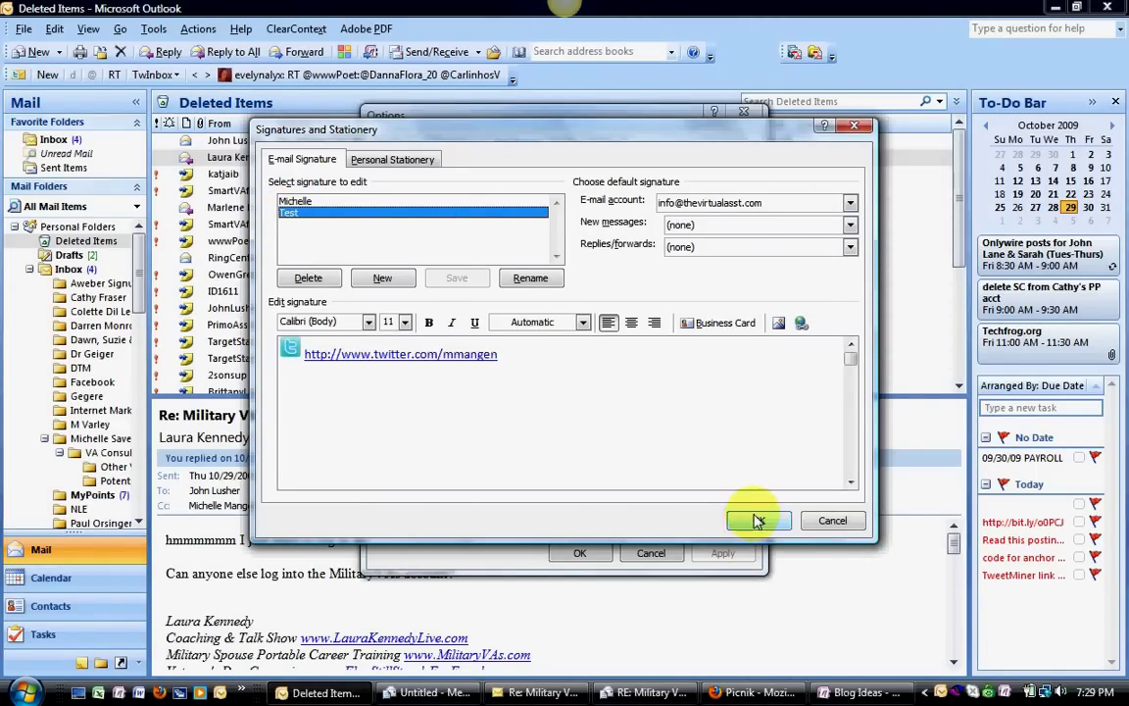
pyautogui.click(850, 228)
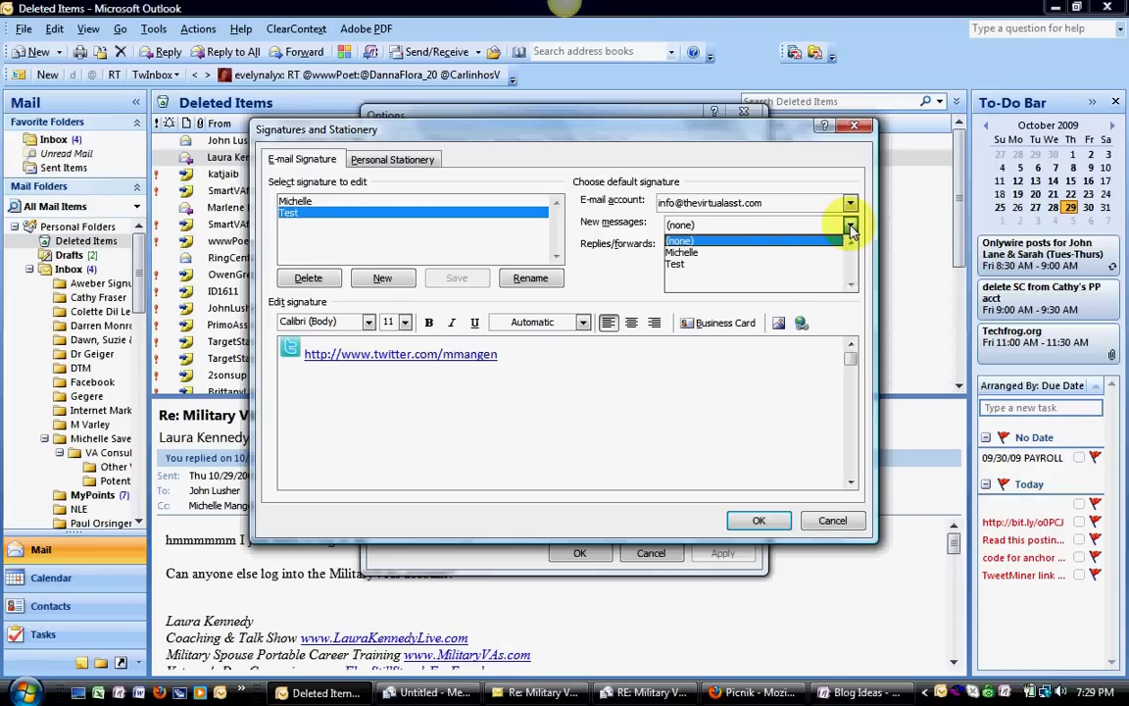
pyautogui.click(680, 262)
pyautogui.click(768, 521)
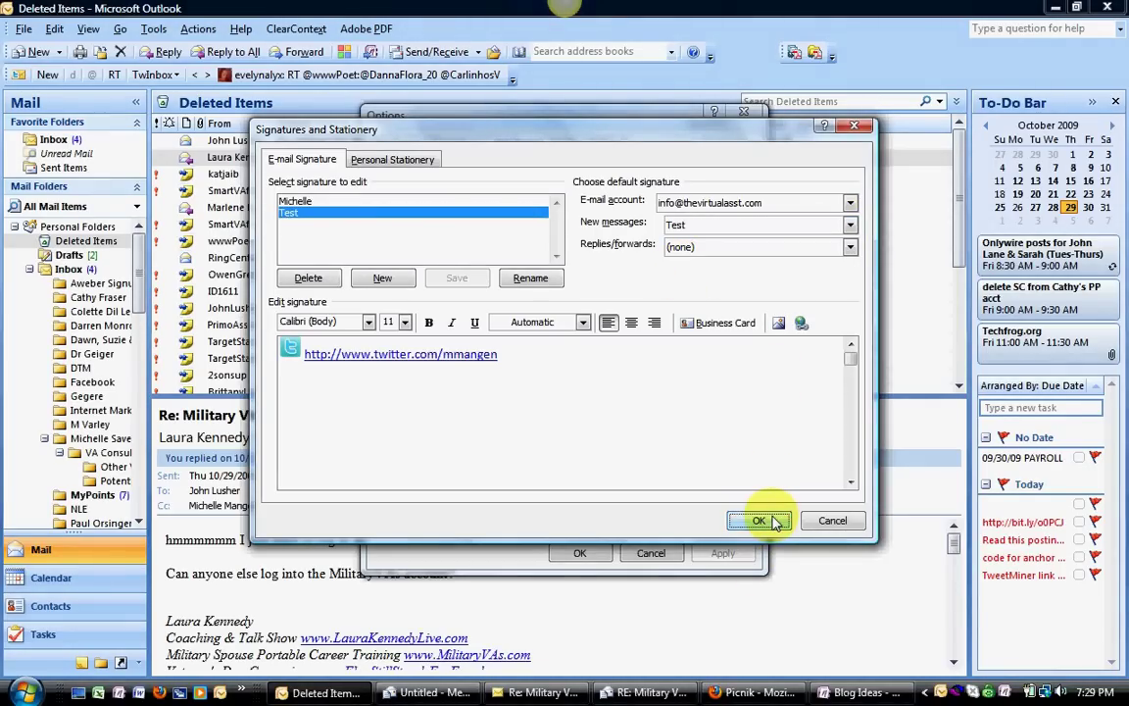
pyautogui.press('Return')
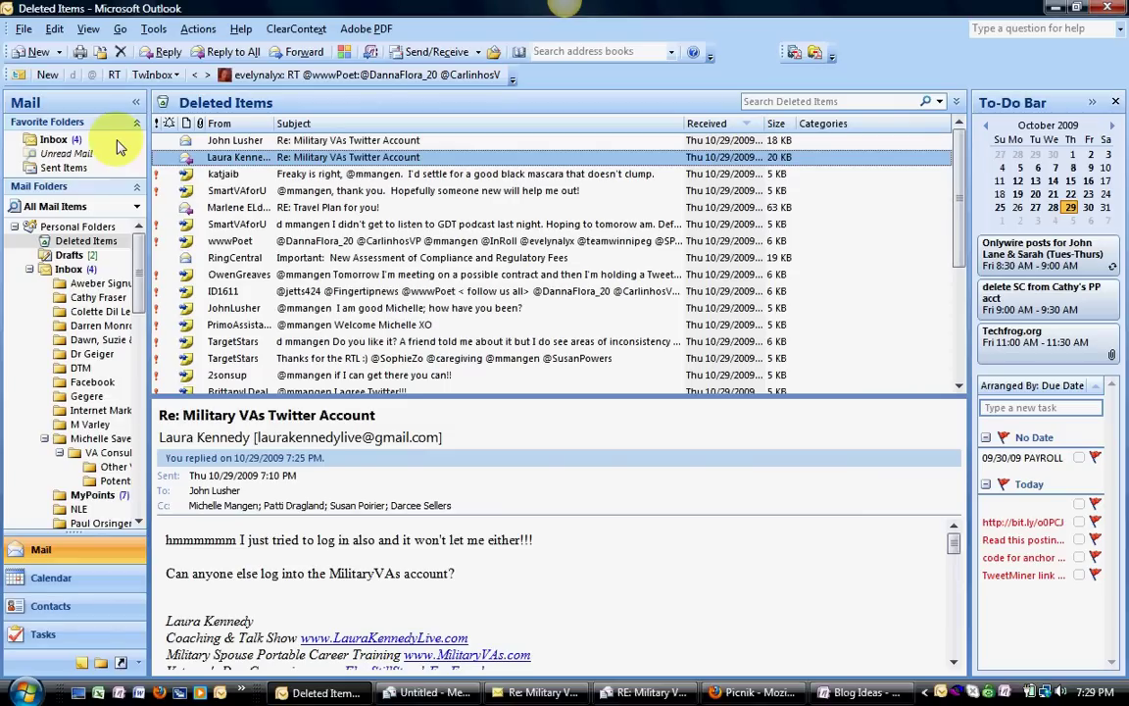
# - Create a new mail message sent from the info e-mail account and place the cursor above its signature
pyautogui.click(59, 52)
pyautogui.click(61, 78)
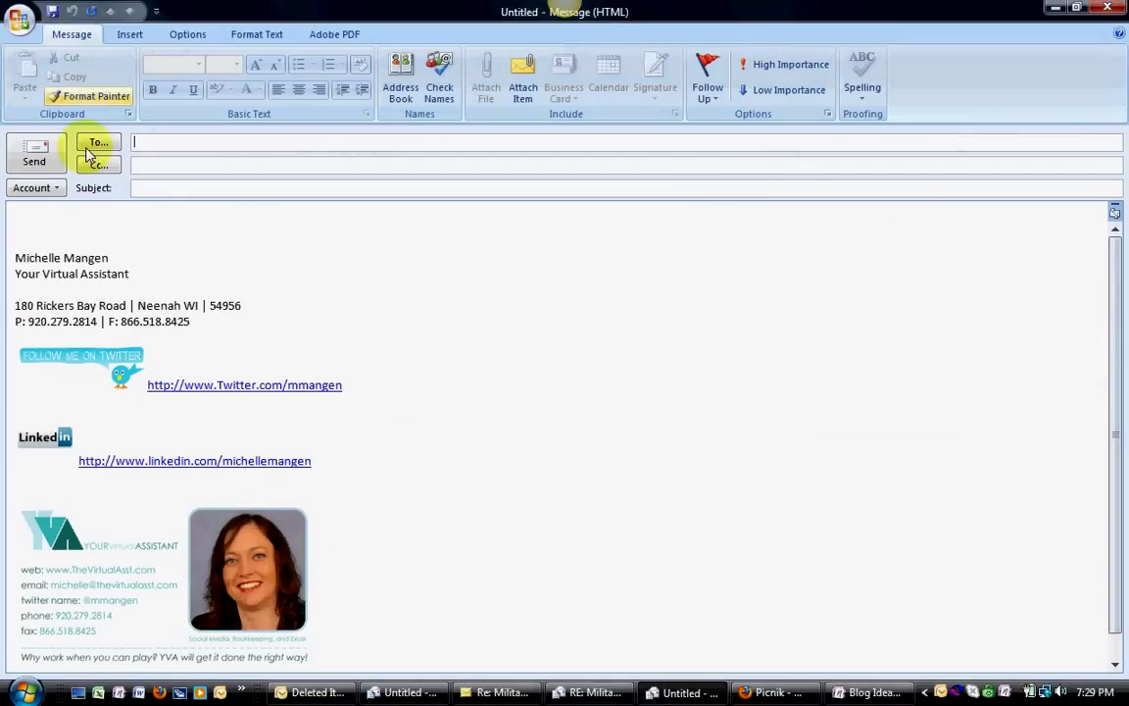
pyautogui.click(49, 188)
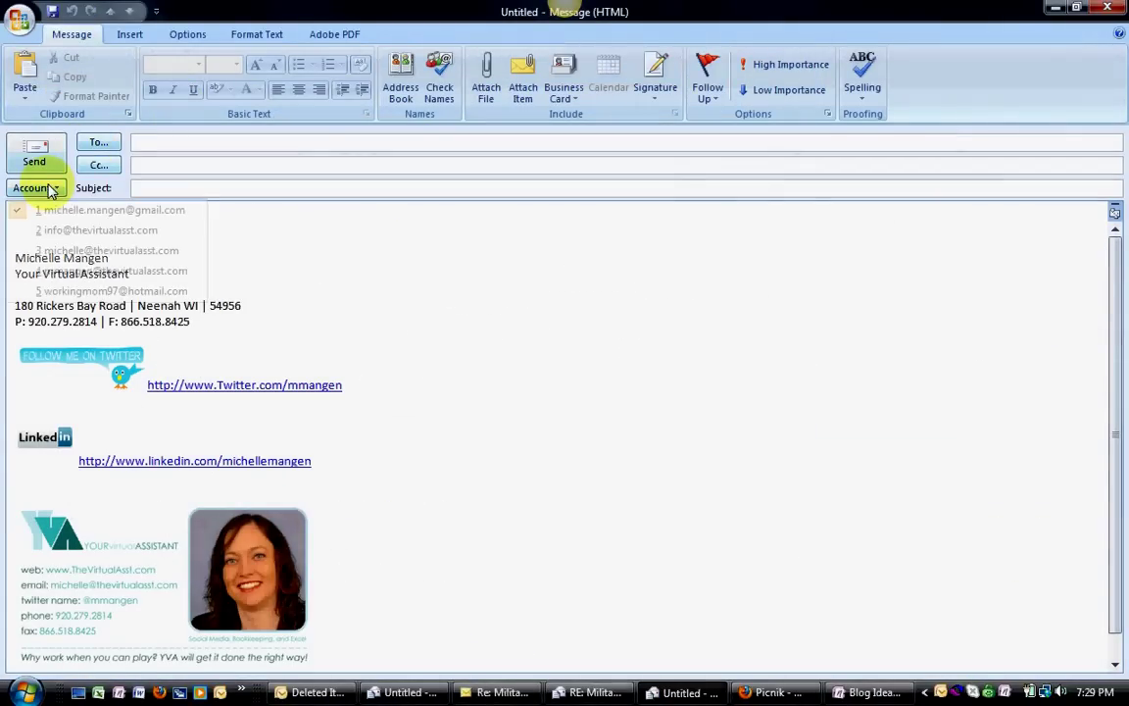
pyautogui.click(63, 229)
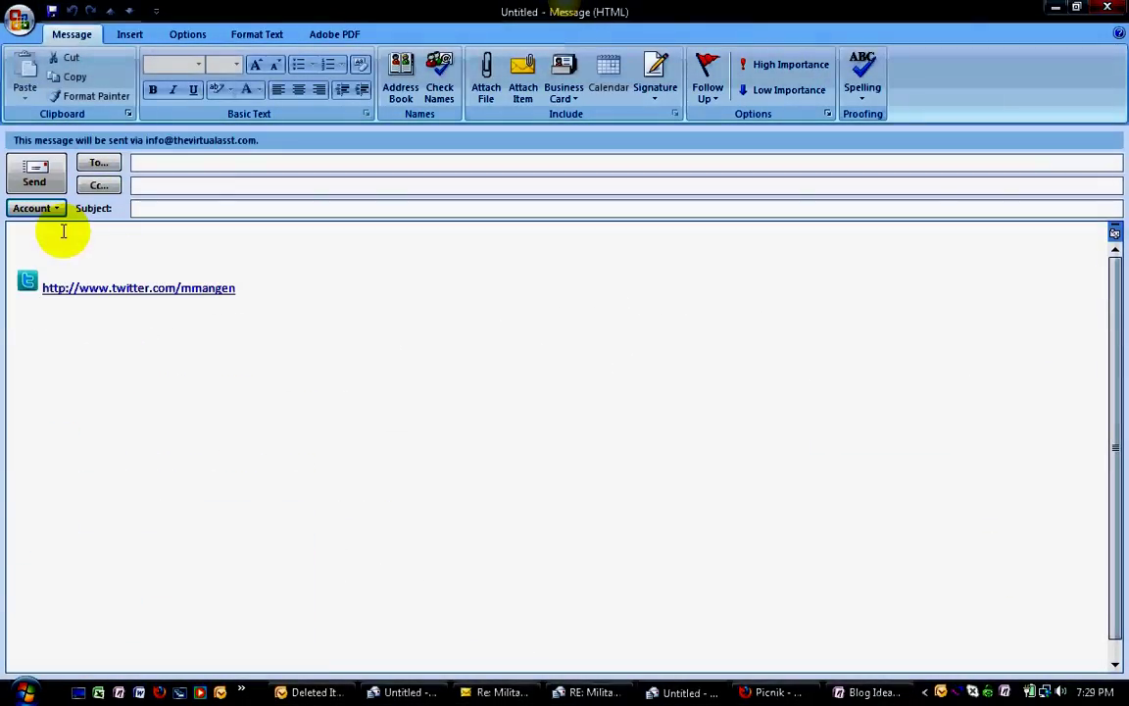
pyautogui.click(112, 406)
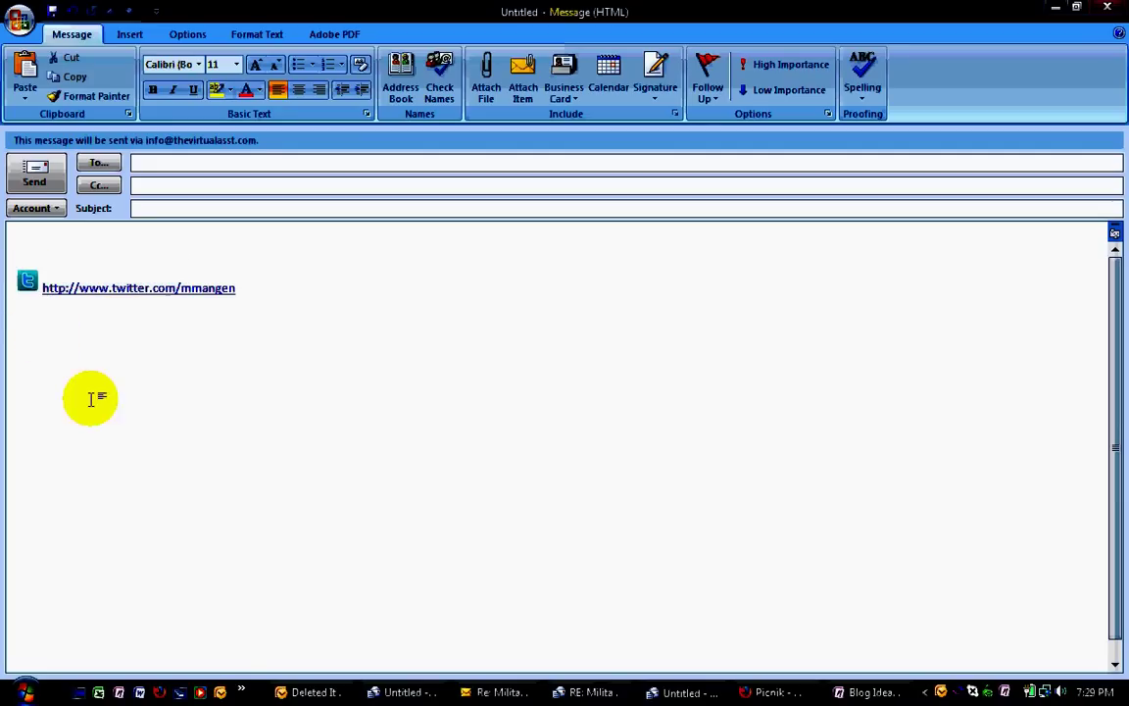
pyautogui.click(38, 242)
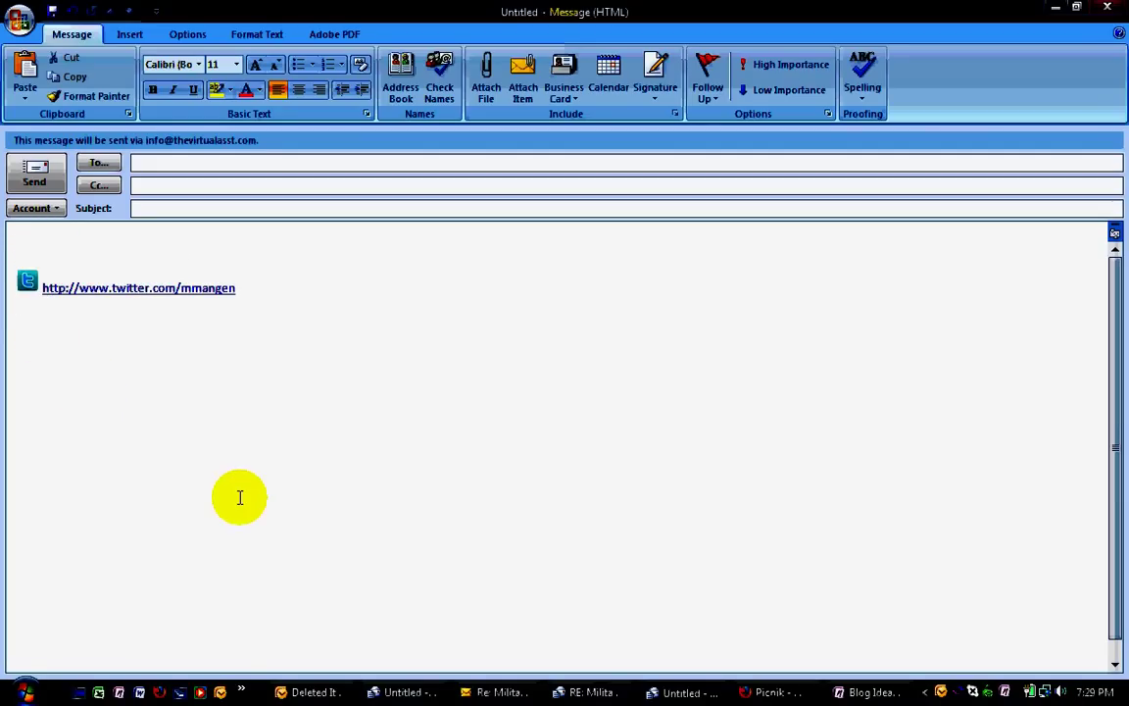